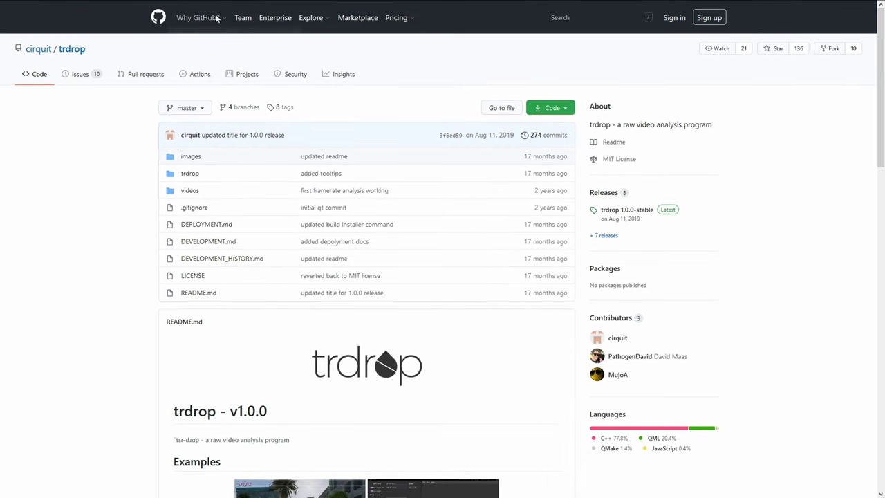
Step: Scroll the trdrop README and highlight the repository's video analysis description
scroll(784, 136, "down", 1)
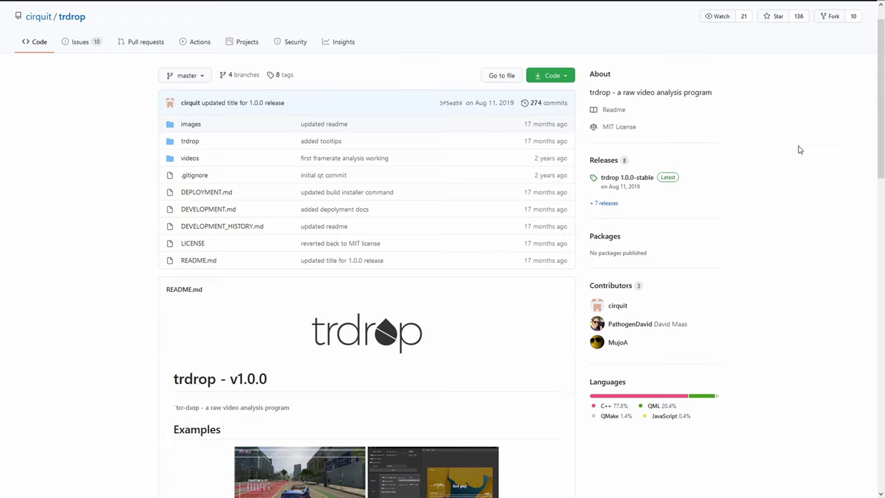
left_click_drag(635, 92, 715, 94)
left_click(740, 103)
scroll(778, 108, "down", 3)
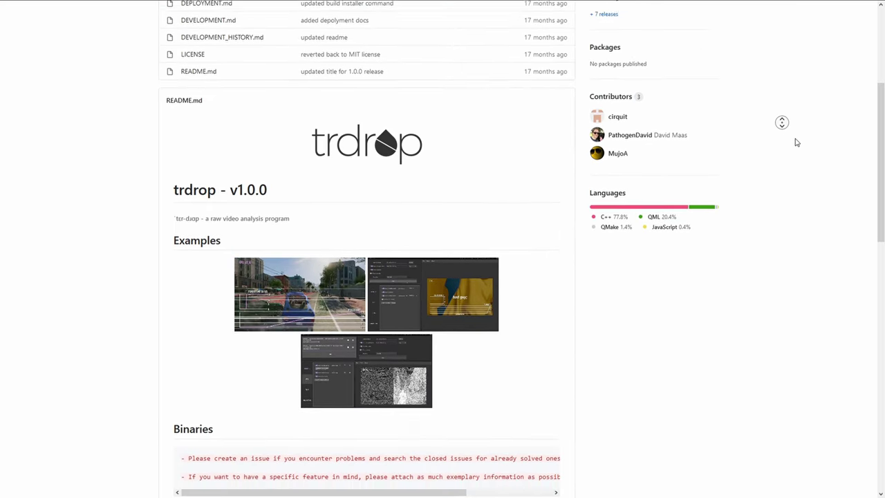
middle_click(795, 141)
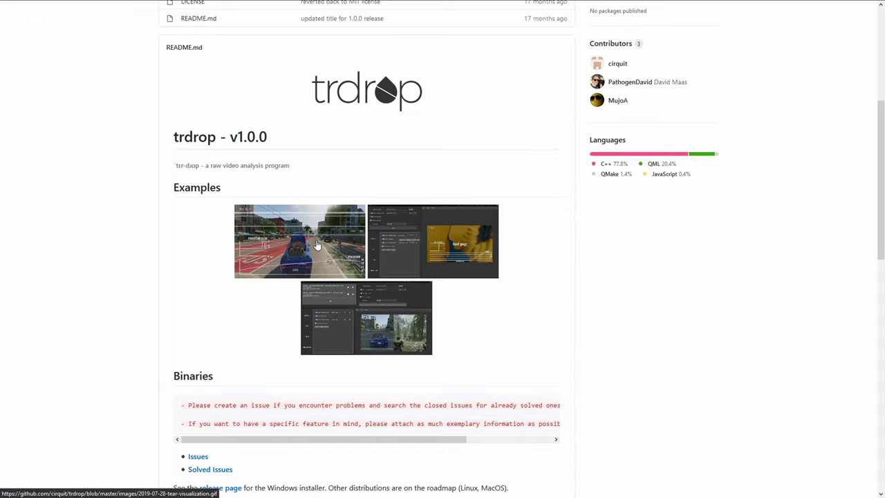
Step: Open the first example GIF's file page and scroll down to watch its overlay
left_click(317, 245)
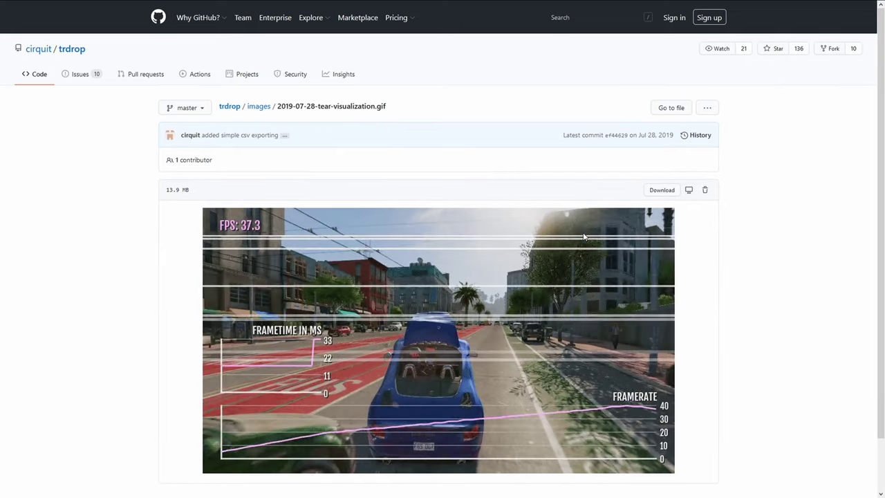
scroll(766, 225, "down", 1)
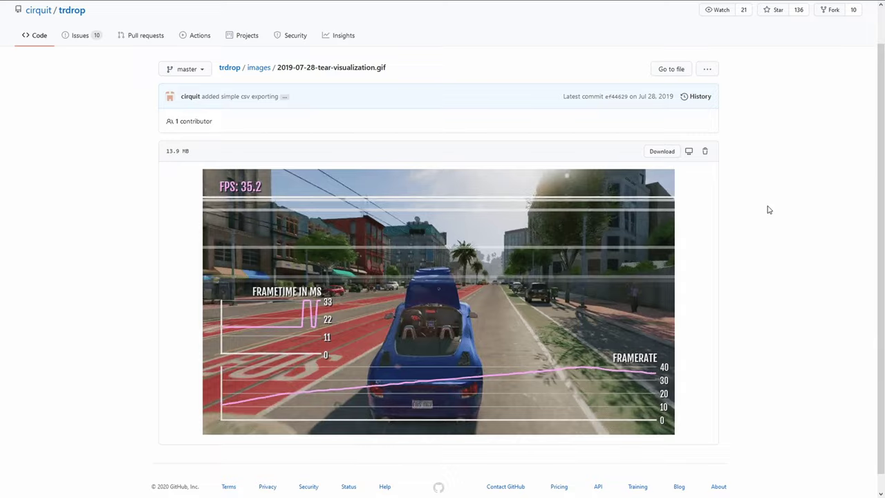
scroll(776, 207, "down", 1)
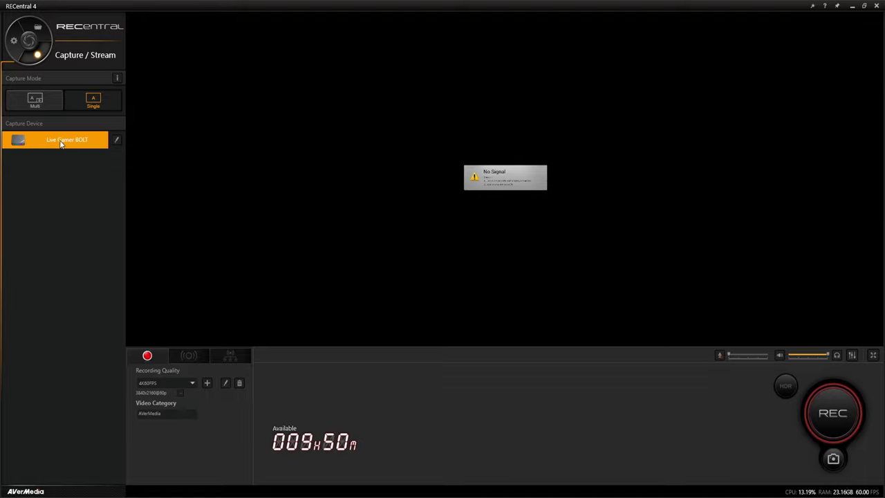
left_click(224, 383)
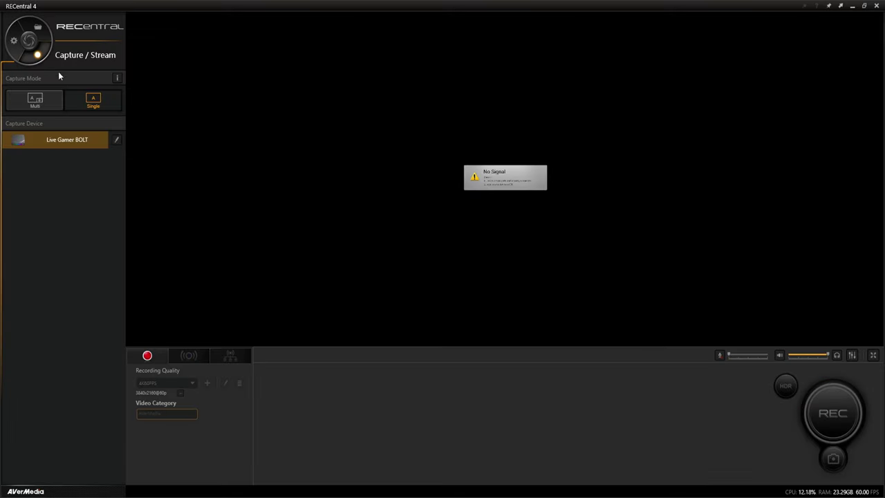
left_click(116, 139)
scroll(494, 204, "down", 1)
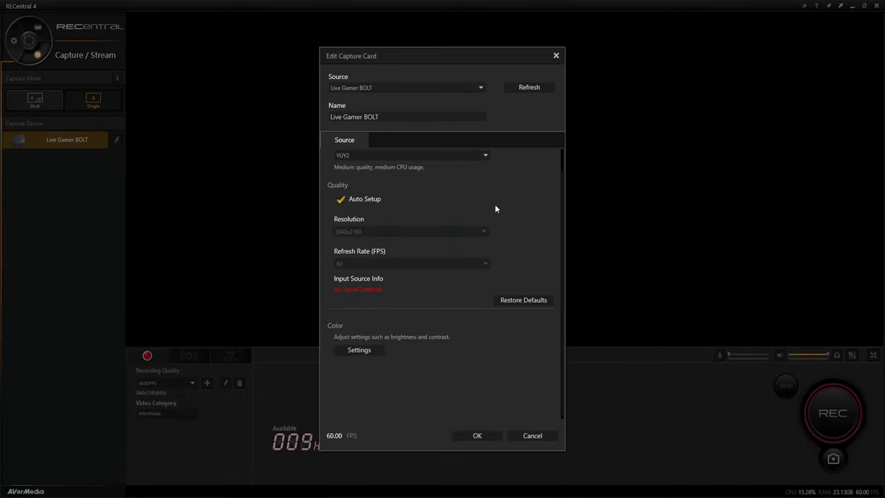
scroll(493, 180, "up", 1)
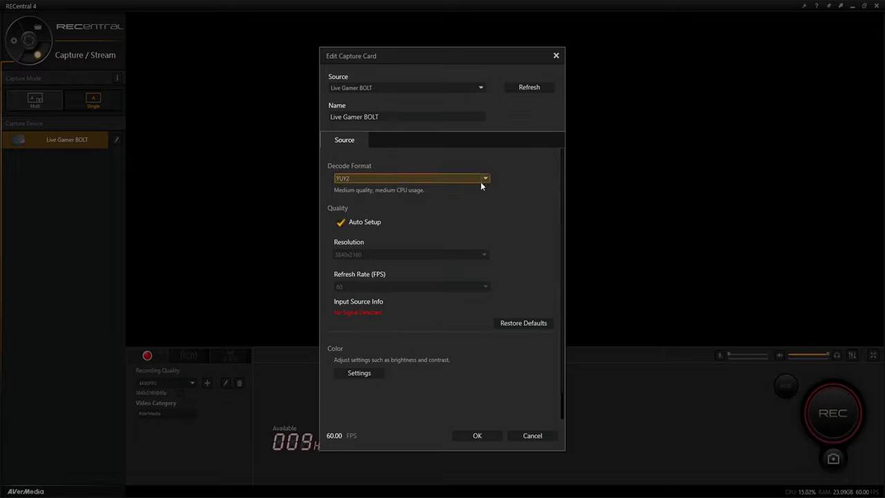
left_click(484, 180)
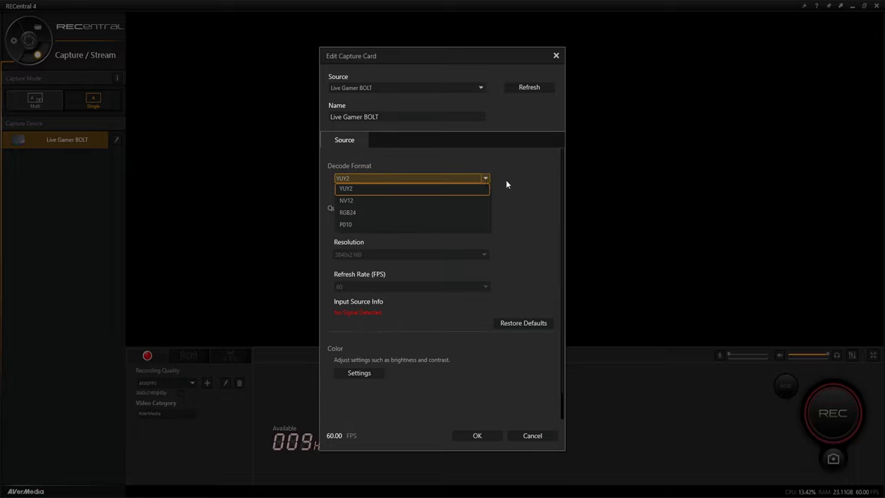
left_click(530, 200)
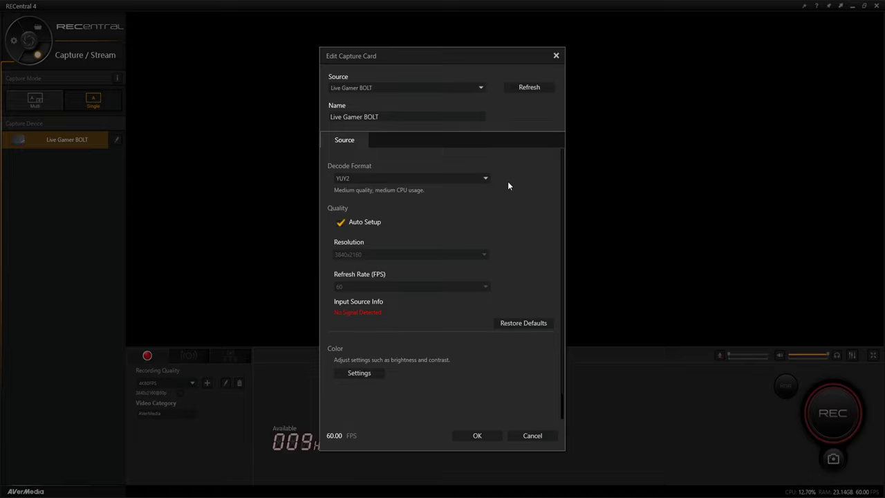
left_click(484, 177)
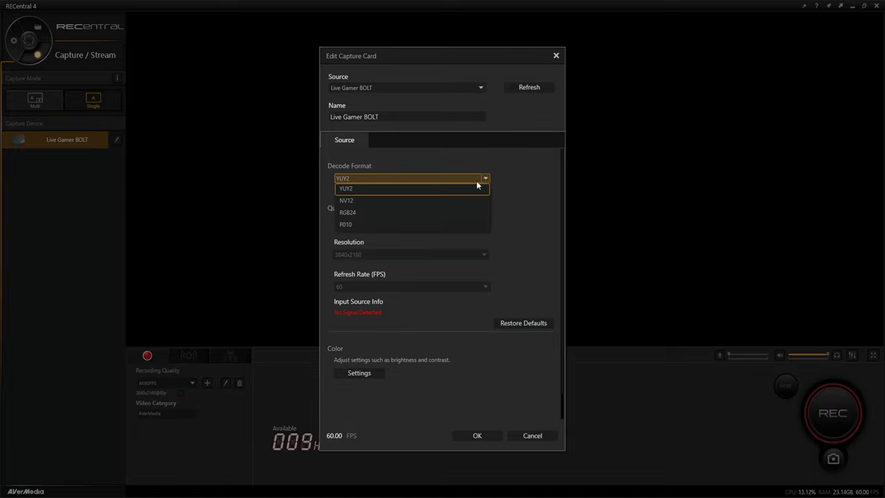
left_click(368, 214)
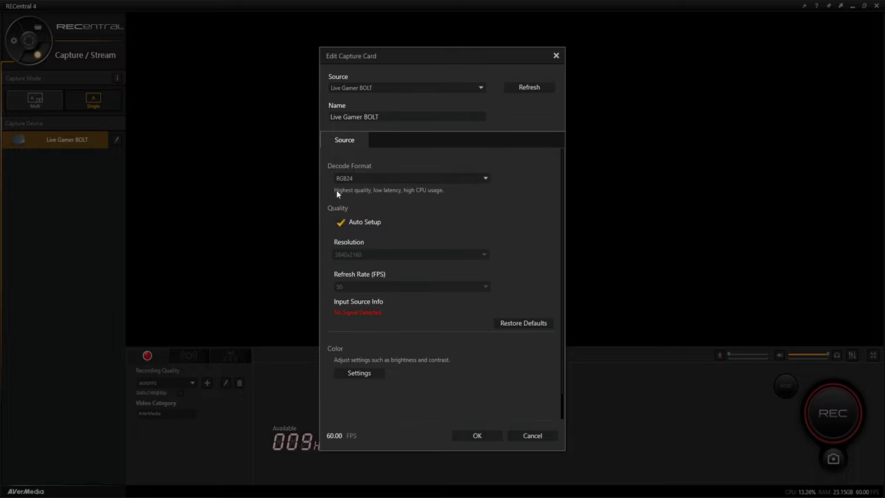
left_click(426, 177)
key("Return")
left_click(366, 178)
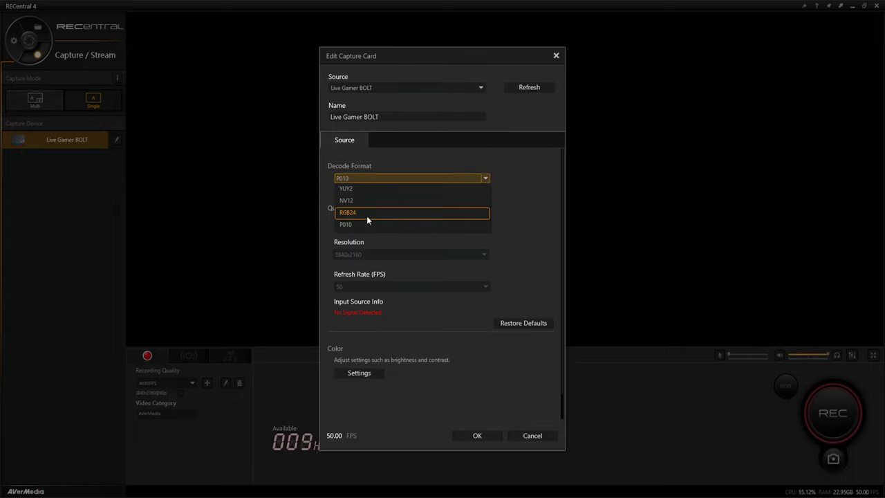
left_click(360, 212)
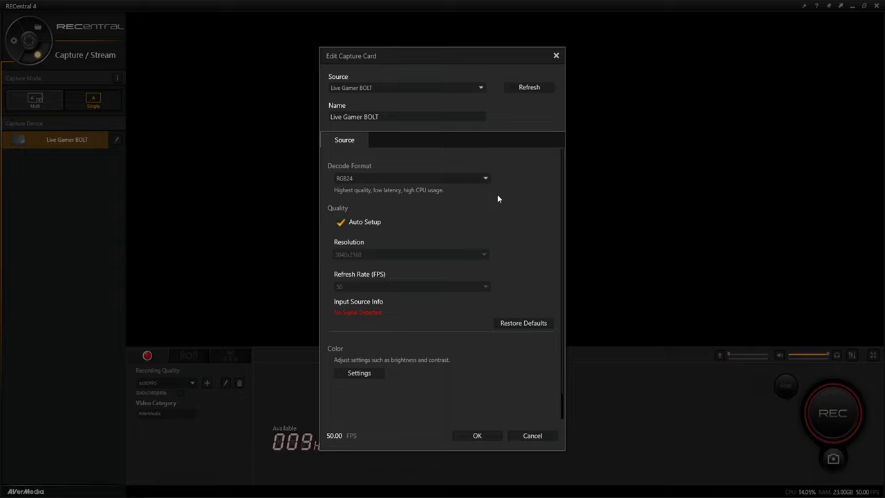
left_click(475, 180)
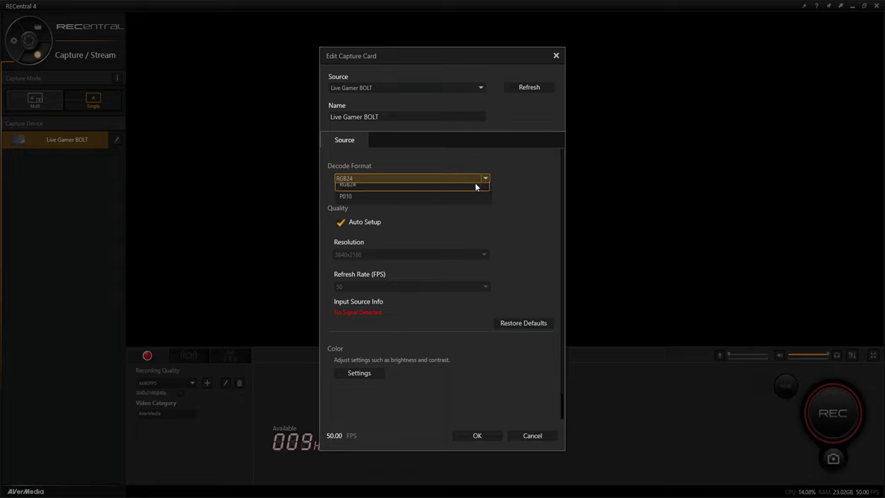
left_click(448, 189)
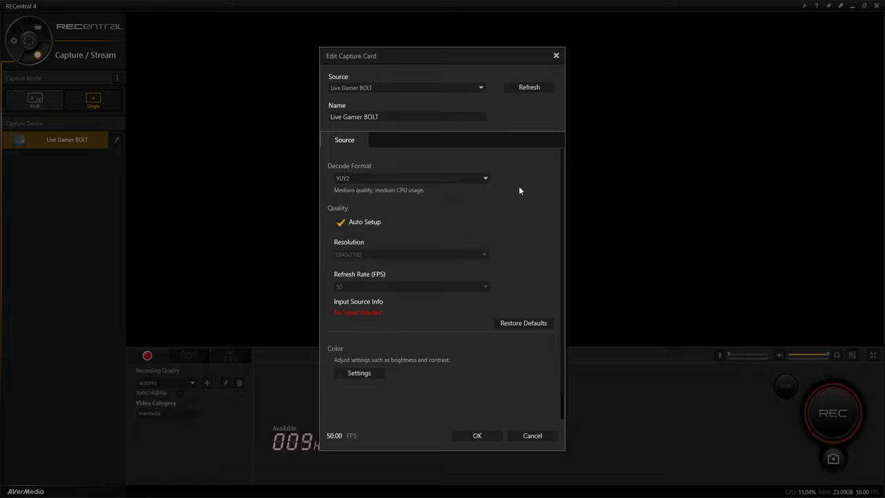
left_click(360, 373)
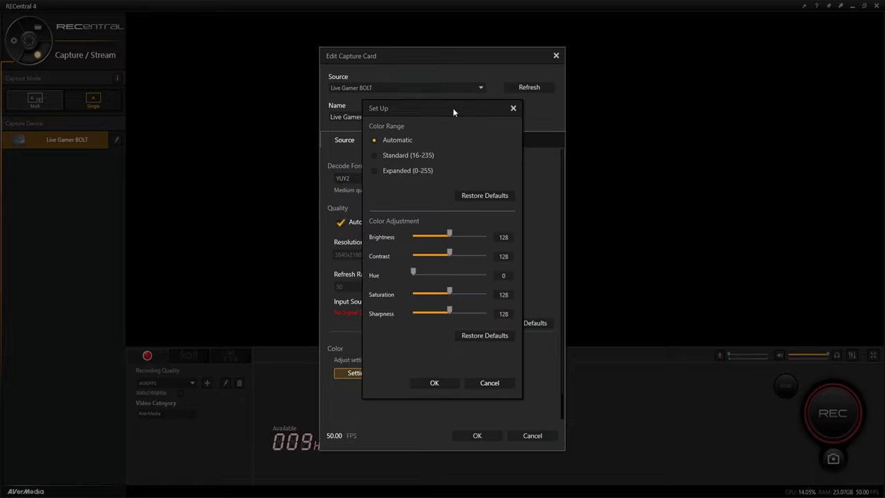
left_click(513, 109)
left_click(555, 56)
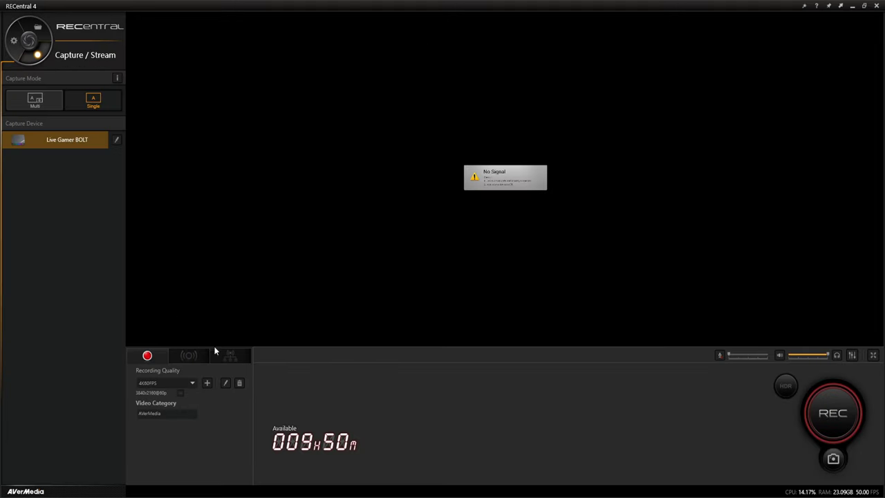
left_click(225, 383)
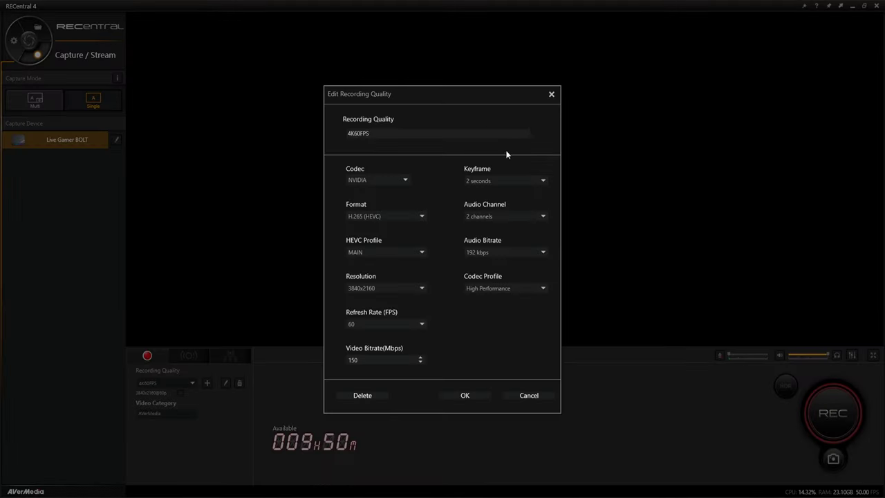
left_click(518, 395)
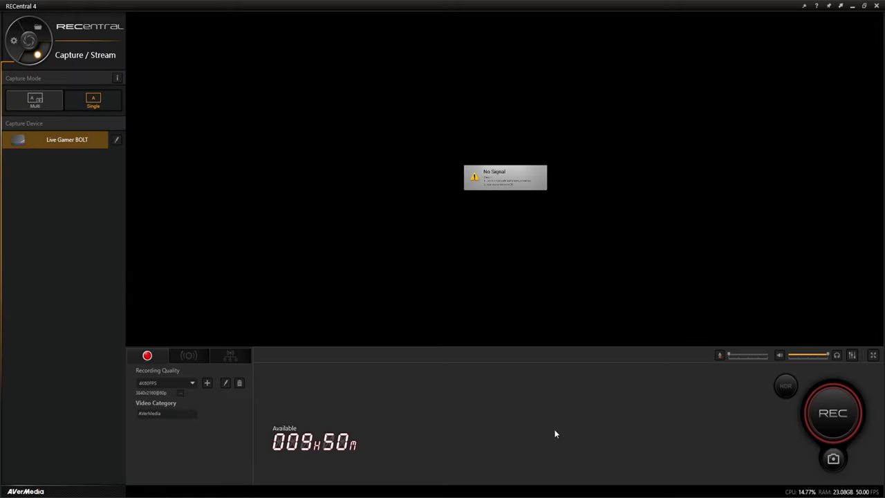
Step: In the gameplay clips folder, select the 5 crash video and open the 5 crash frames folder
key("alt+Tab")
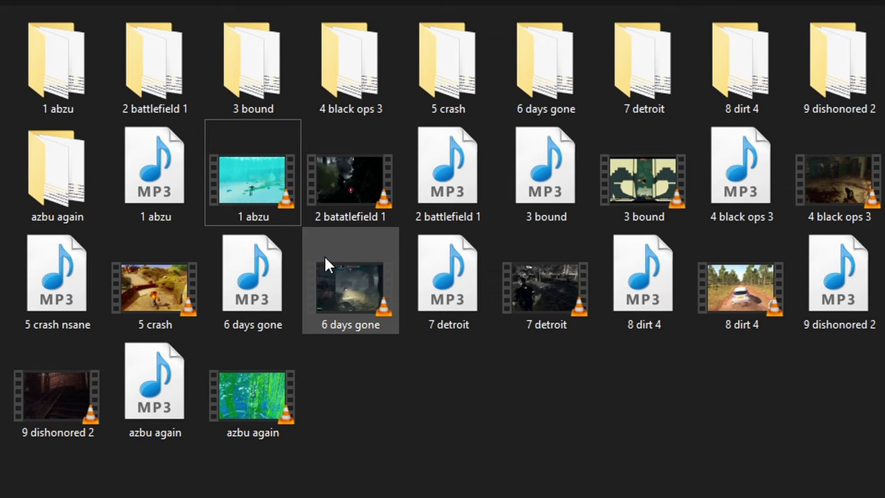
left_click(141, 308)
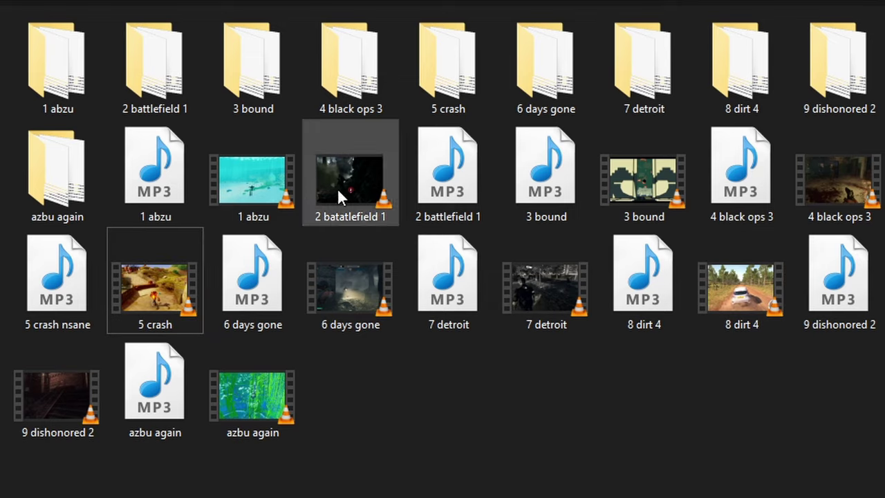
mouse_move(337, 188)
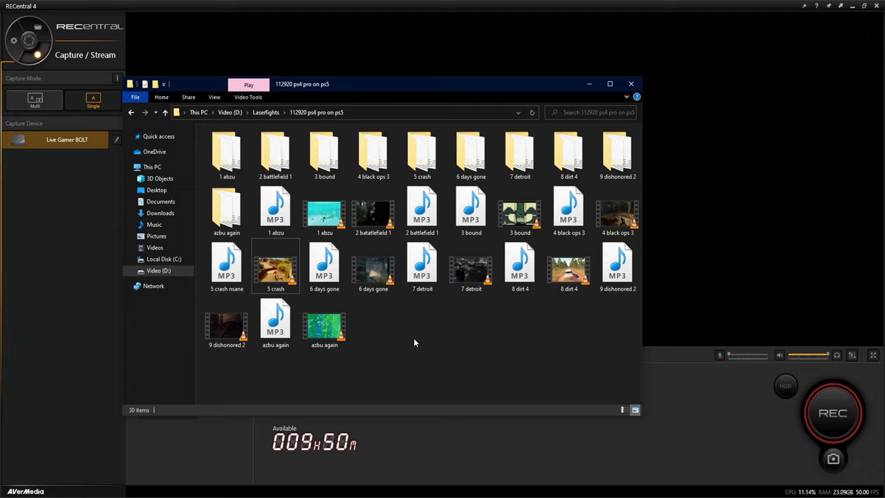
left_click(280, 276)
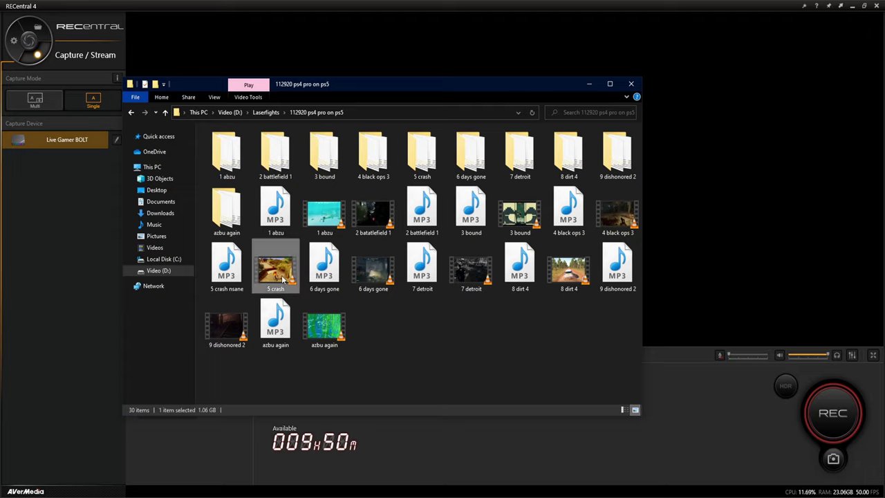
double_click(420, 156)
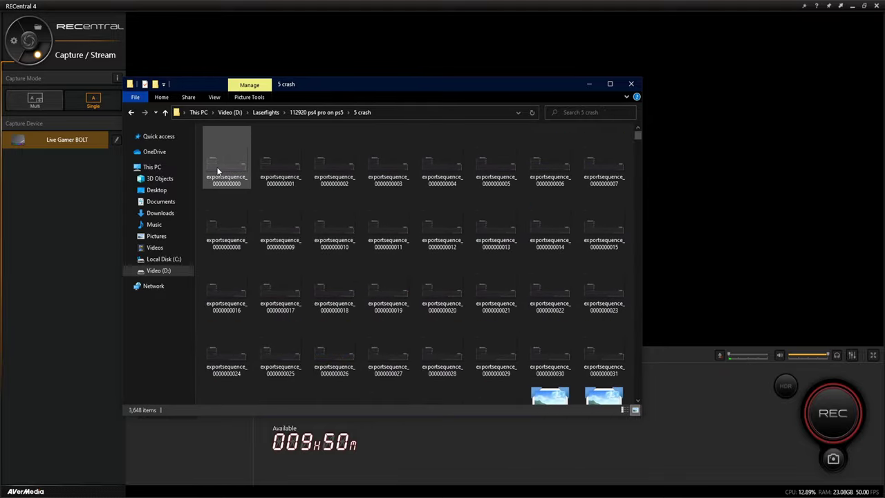
Step: Open the first exported 5 crash frame and step forward through the sequence
double_click(231, 180)
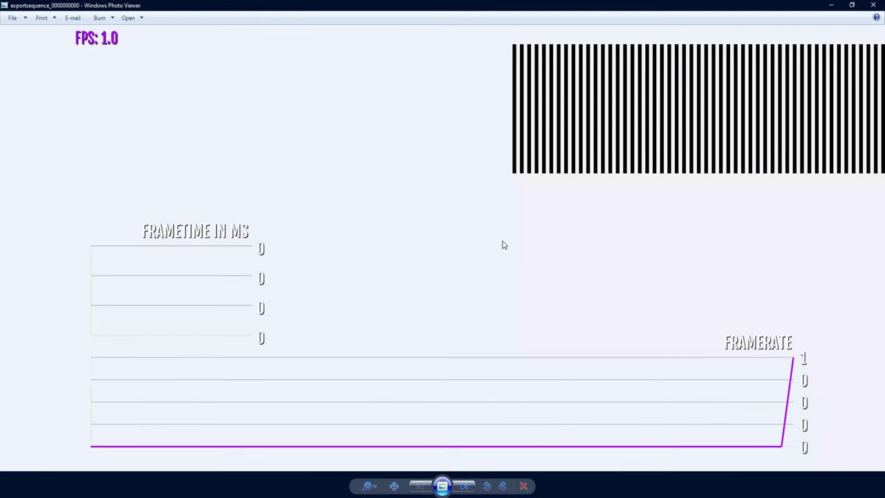
key("Right")
key("Right")
key("Right")
key("Right")
key("Right")
key("Right")
key("Right")
key("Right")
key("Right")
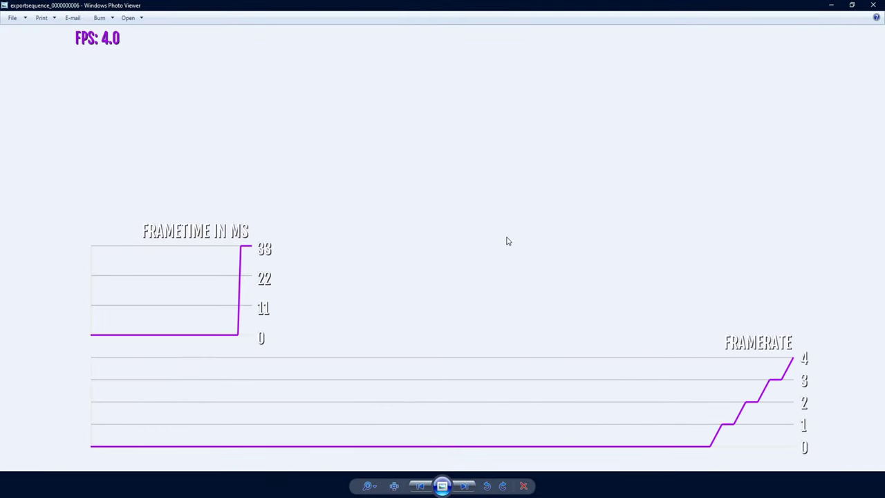
key("Right")
key("Right")
key("Right")
key("Right")
key("Right")
key("Right")
key("Right")
key("Right")
key("Right")
key("Right")
key("Right")
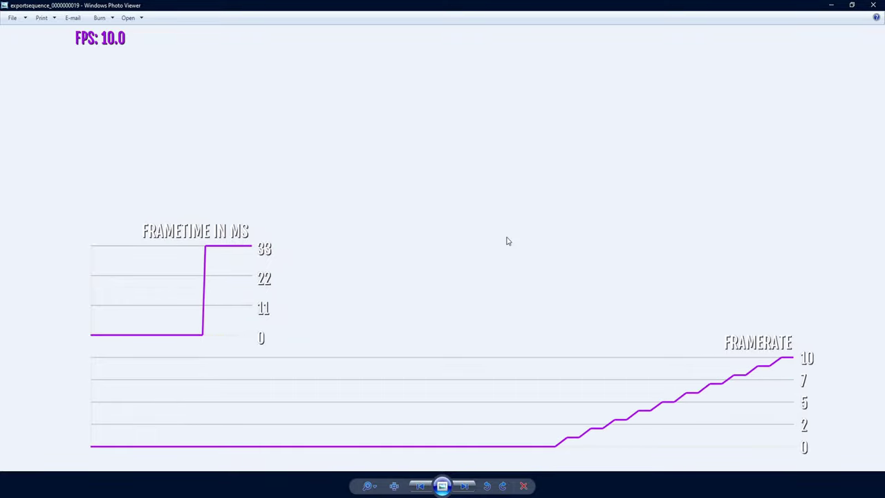
key("Right")
key("Right")
key("Right")
key("Right")
key("Right")
key("Right")
key("Right")
key("Right")
key("Right")
key("Right")
key("Right")
key("Right")
key("Right")
key("Right")
key("Right")
key("Right")
key("Right")
key("Right")
key("Right")
key("Right")
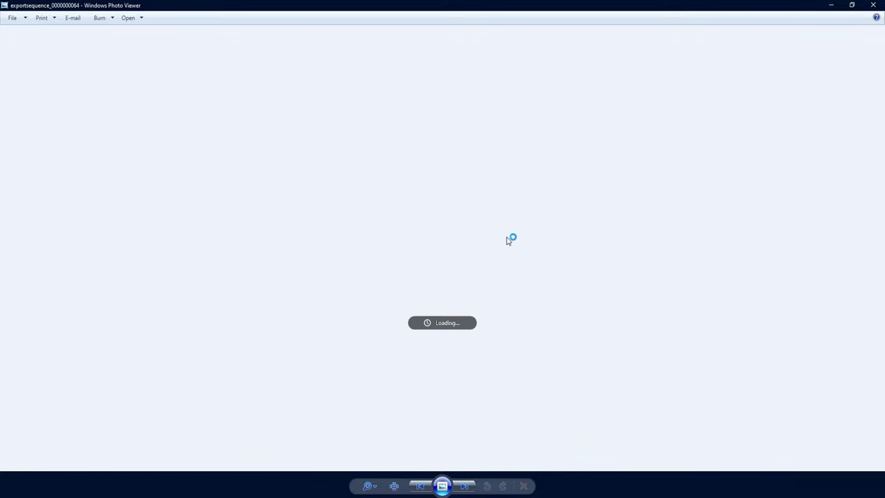
key("Right")
key("Right")
key("Right")
key("Right")
key("Right")
key("Right")
key("Right")
key("Right")
key("Right")
key("Right")
key("Right")
key("Right")
key("Right")
key("Right")
key("Right")
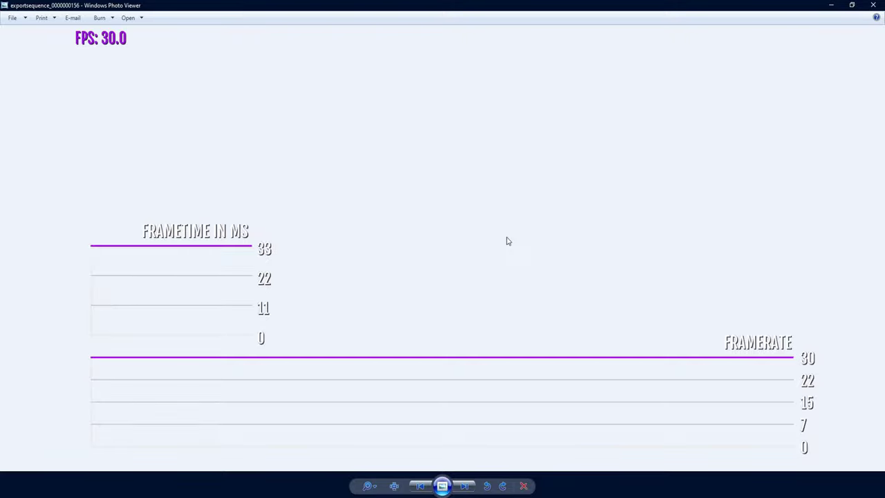
key("Right")
key("Right")
key("Right")
key("Right")
key("Right")
key("Right")
key("Right")
key("Right")
key("Right")
key("Right")
key("Right")
key("Right")
key("Right")
key("Right")
key("Right")
key("Right")
key("Right")
key("Right")
key("Right")
key("Right")
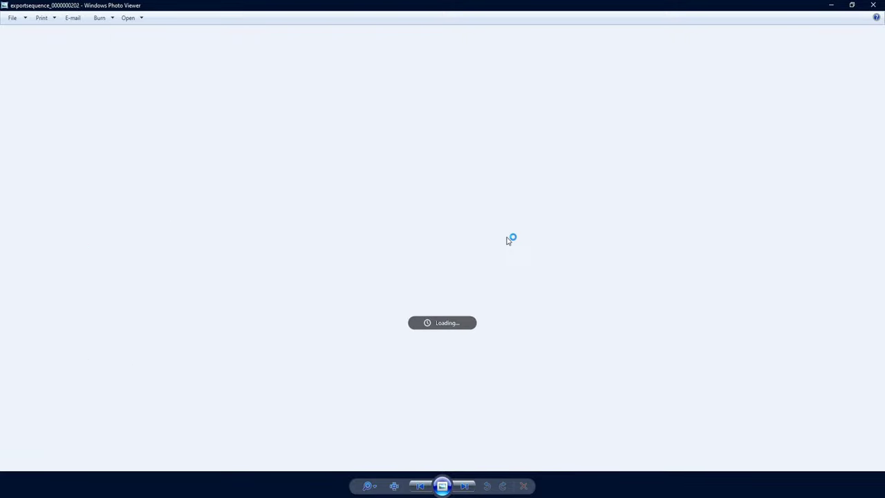
key("Right")
key("Right")
key("Right")
key("Right")
key("Right")
key("Right")
key("Right")
key("Right")
key("Right")
key("Right")
key("Right")
key("Right")
key("Right")
key("Right")
key("Right")
key("Right")
key("Right")
key("Right")
key("Right")
key("Right")
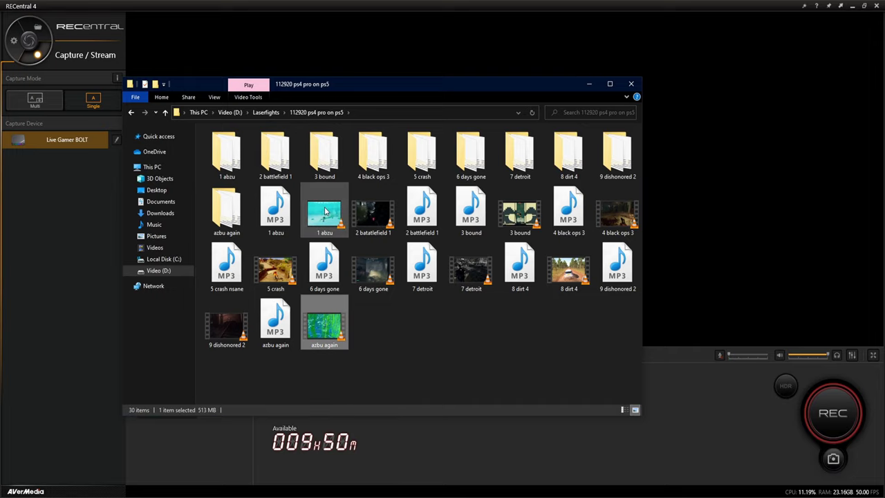
double_click(227, 210)
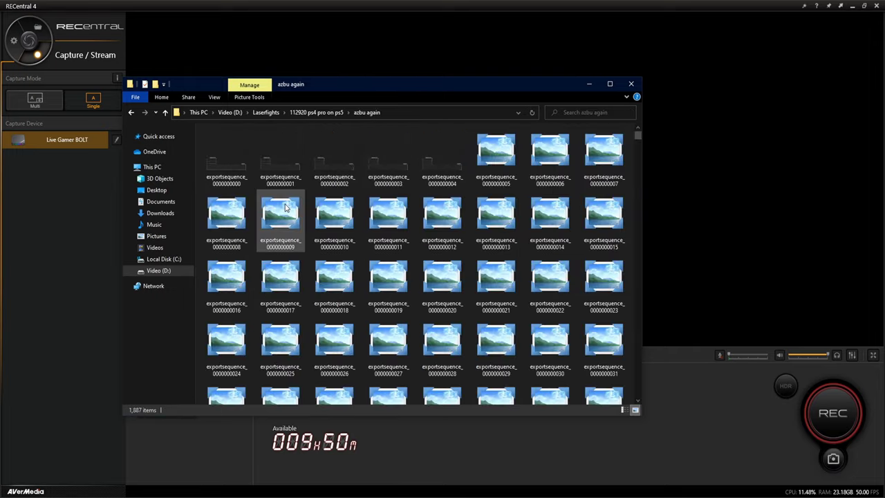
scroll(521, 297, "down", 10)
double_click(493, 298)
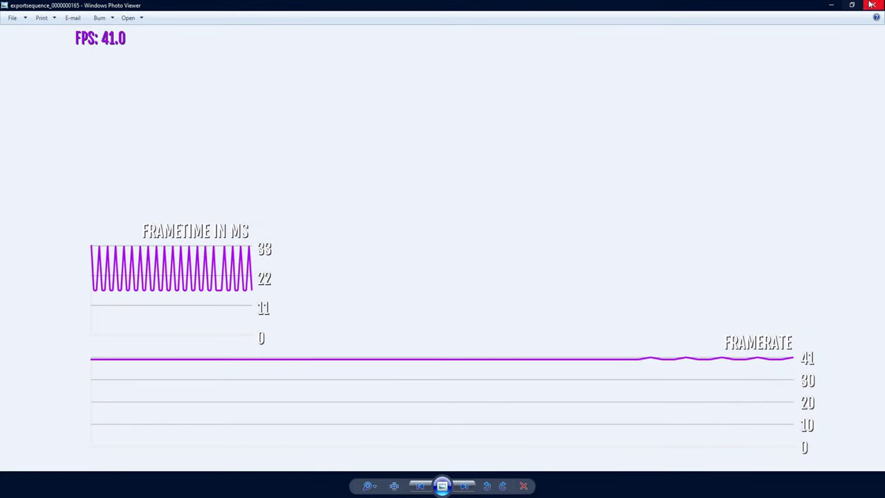
left_click(871, 5)
scroll(515, 318, "down", 6)
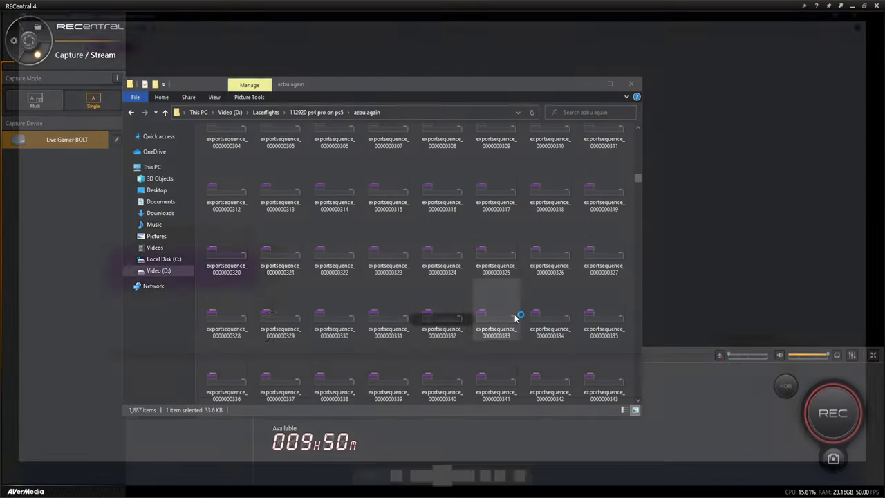
double_click(515, 318)
left_click(868, 4)
key("BackSpace")
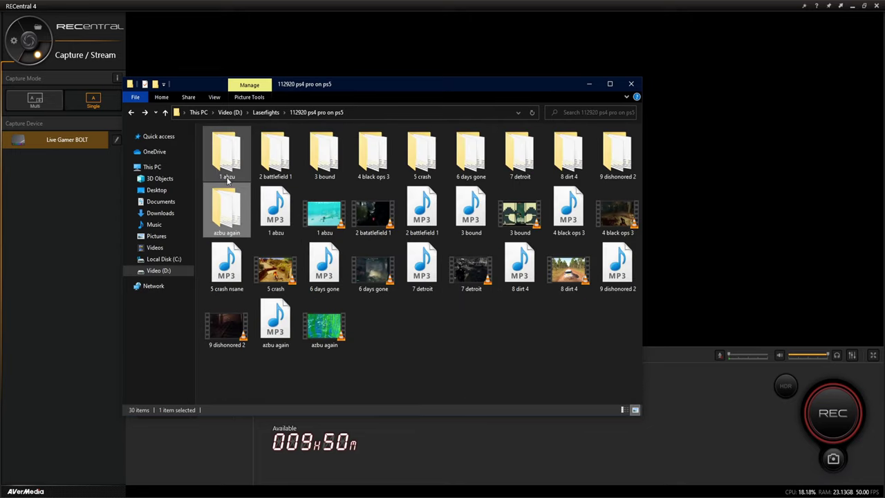
double_click(227, 177)
scroll(524, 300, "down", 15)
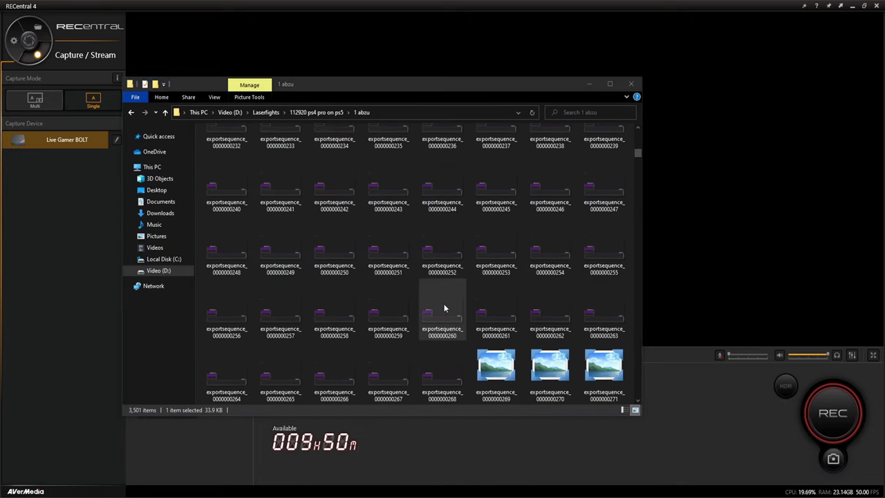
double_click(444, 309)
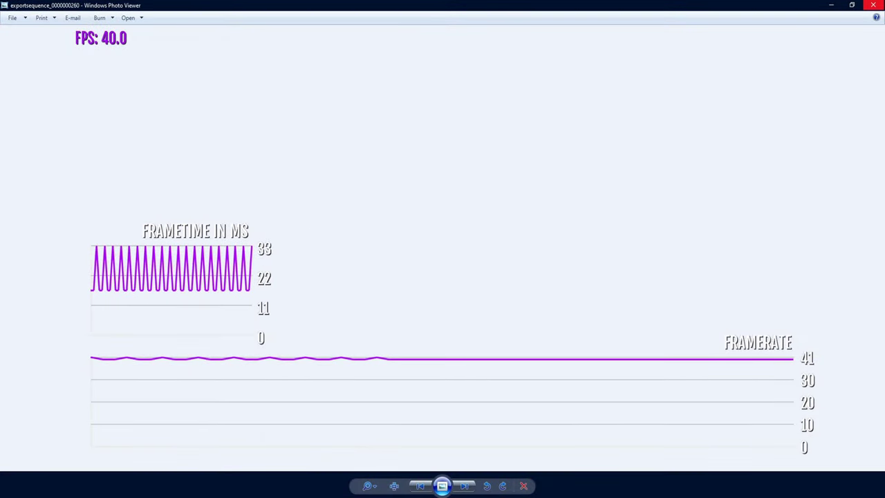
key("Escape")
key("BackSpace")
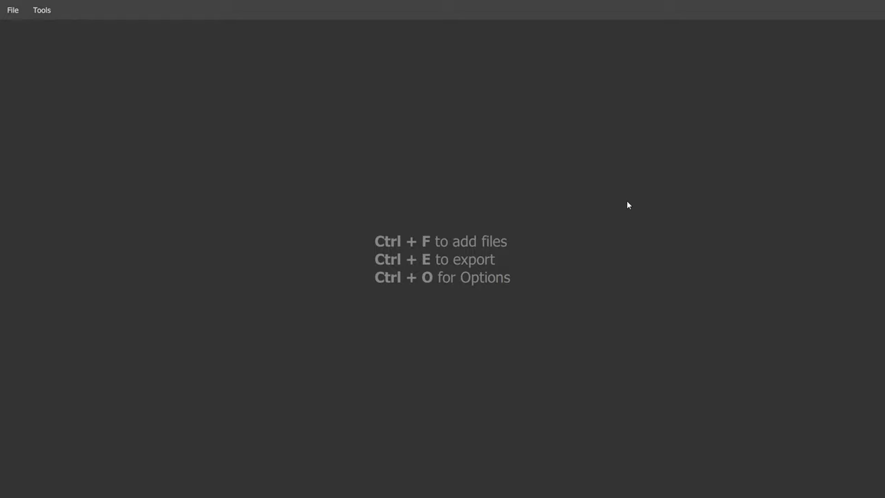
Step: Load 5 crash.mp4 into the first video slot and move the Manage Files window aside
key("ctrl+f")
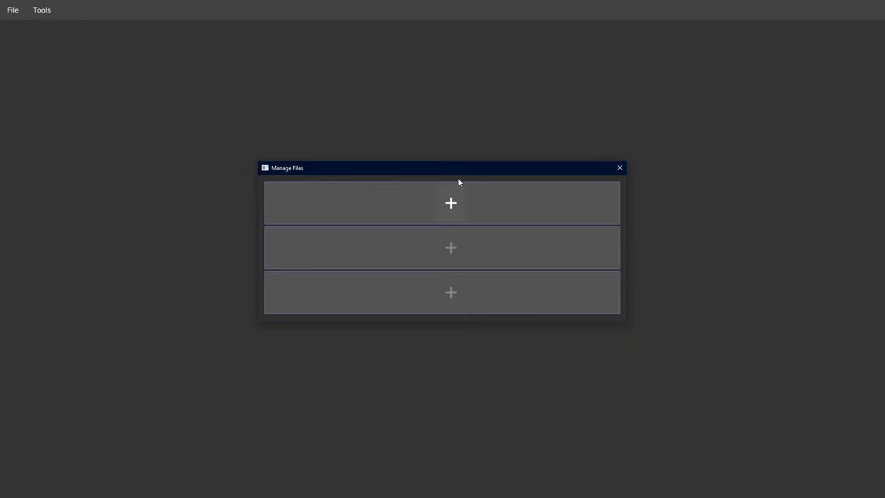
left_click(451, 202)
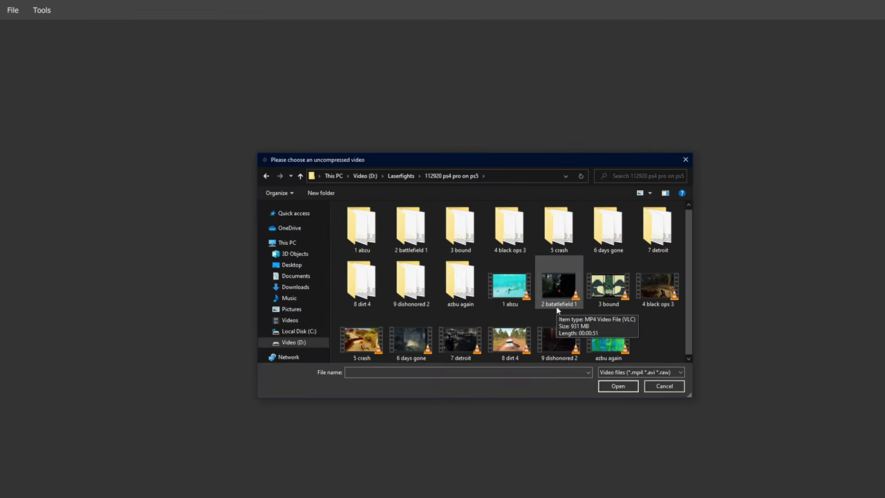
double_click(354, 343)
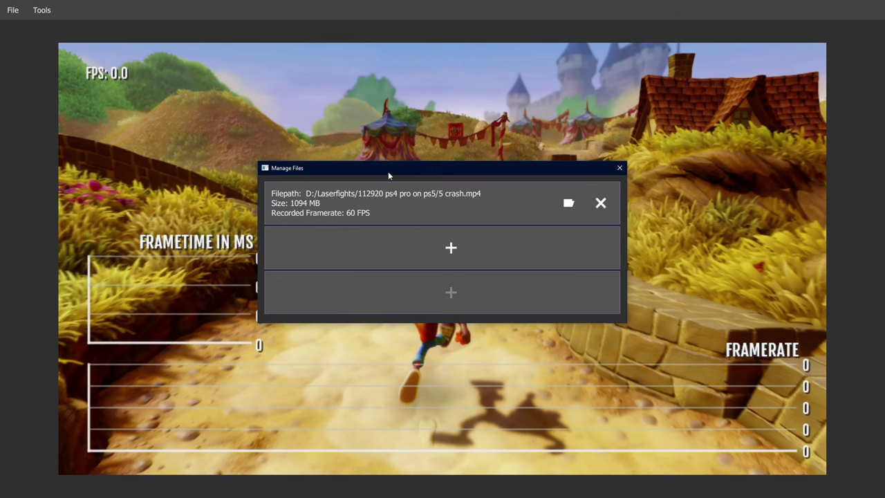
left_click_drag(388, 172, 437, 53)
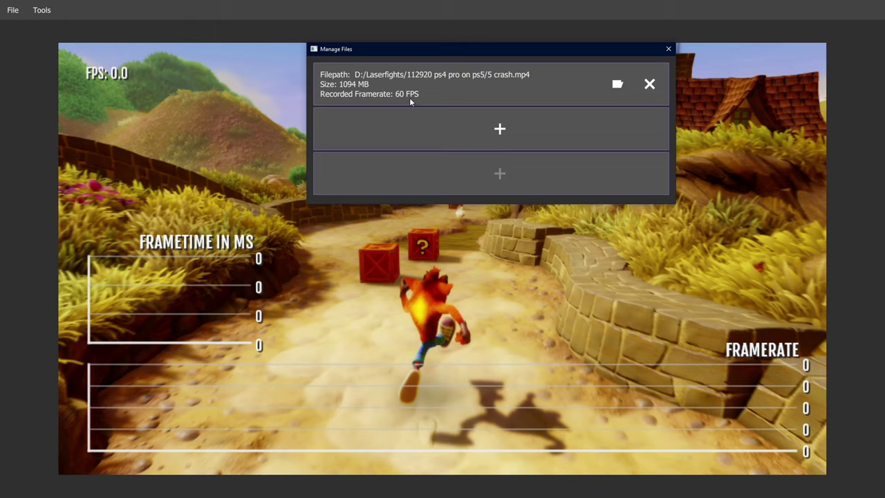
left_click_drag(432, 54, 452, 85)
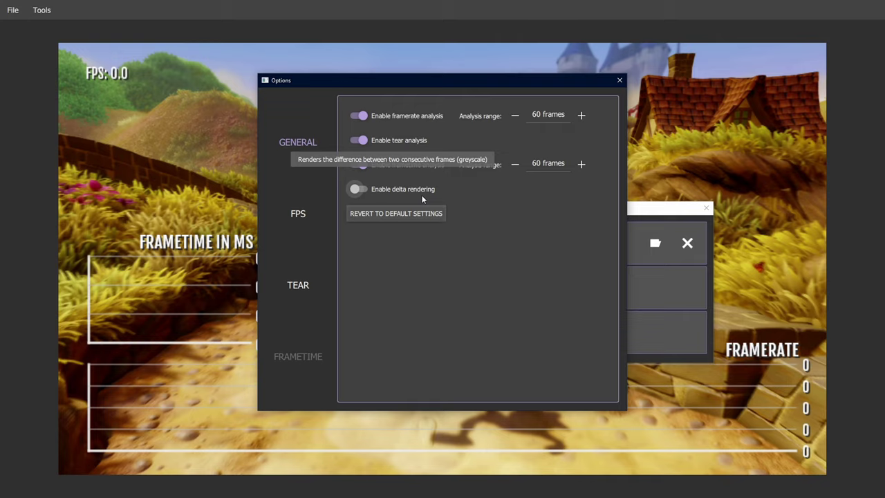
Step: Set the first video's framerate plot colour to purple on the FPS options page
left_click(304, 207)
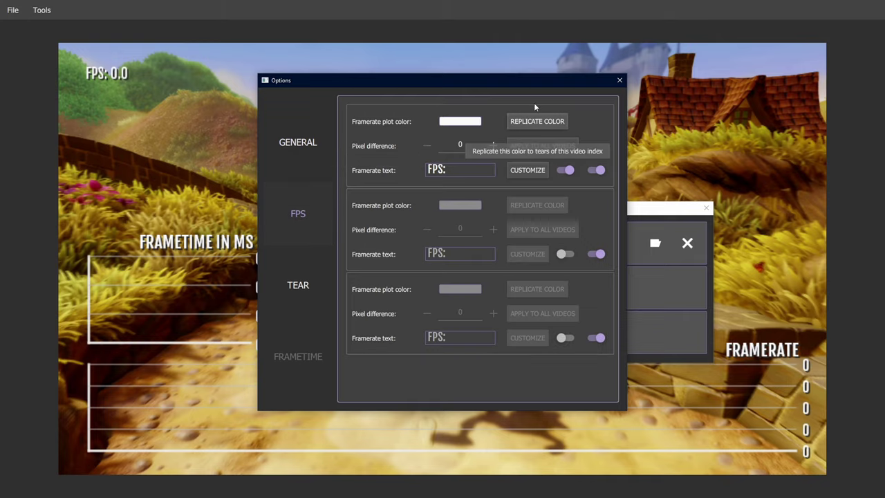
left_click(466, 124)
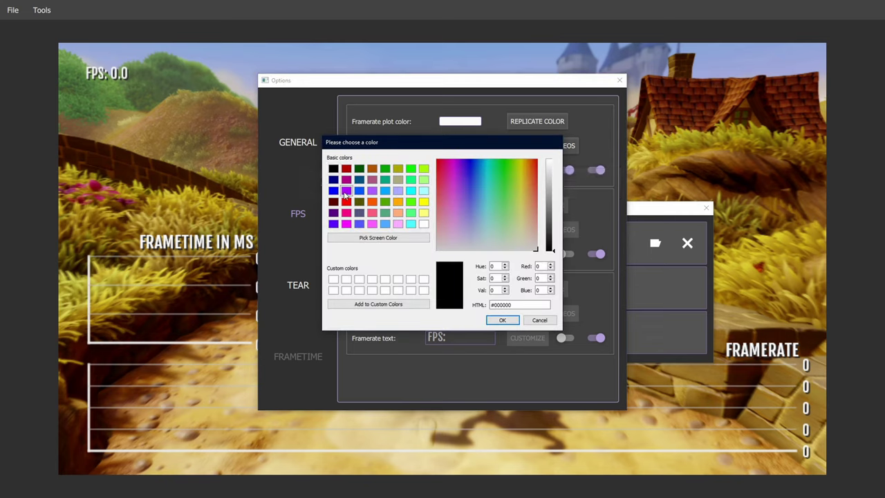
left_click(341, 188)
left_click(503, 320)
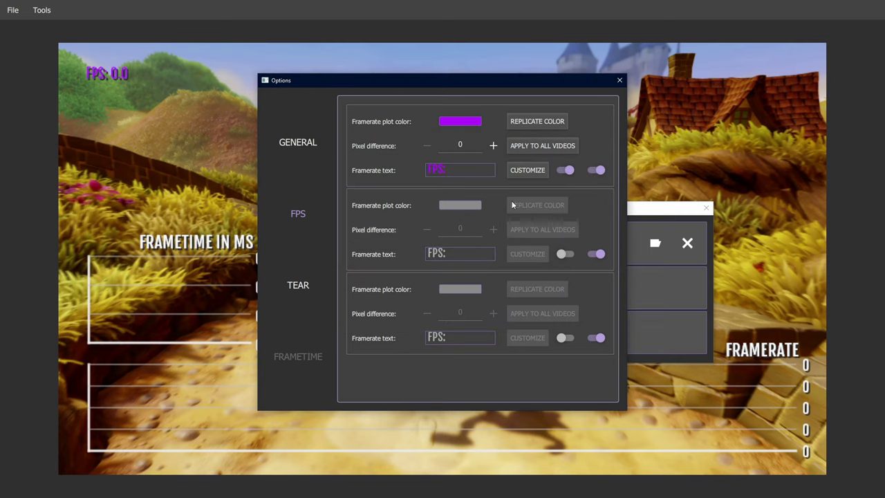
Step: Enter a pixel difference of 50, apply it to all videos, and switch to TEAR settings
left_click(466, 144)
type("5")
key("BackSpace")
key("BackSpace")
type("50")
left_click(543, 147)
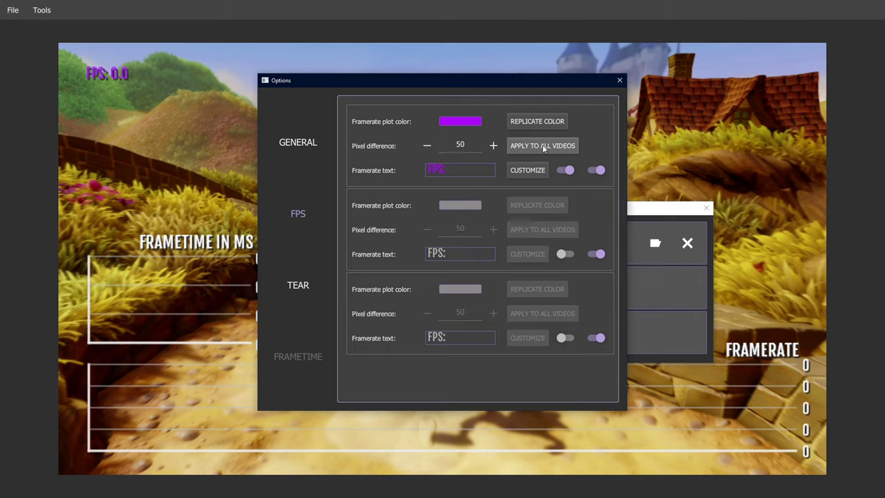
left_click(301, 283)
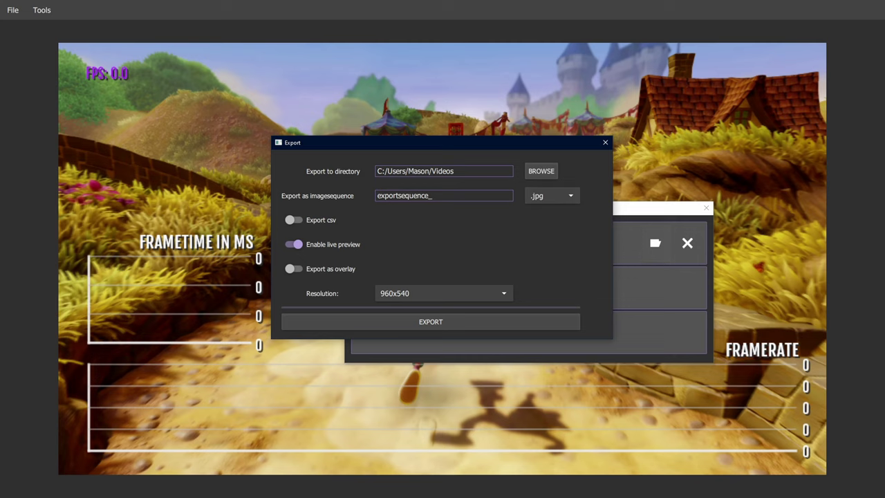
Step: Choose D:/Laserfights/122720 trdrop/crash as the export folder and move the Export dialog aside
left_click(541, 172)
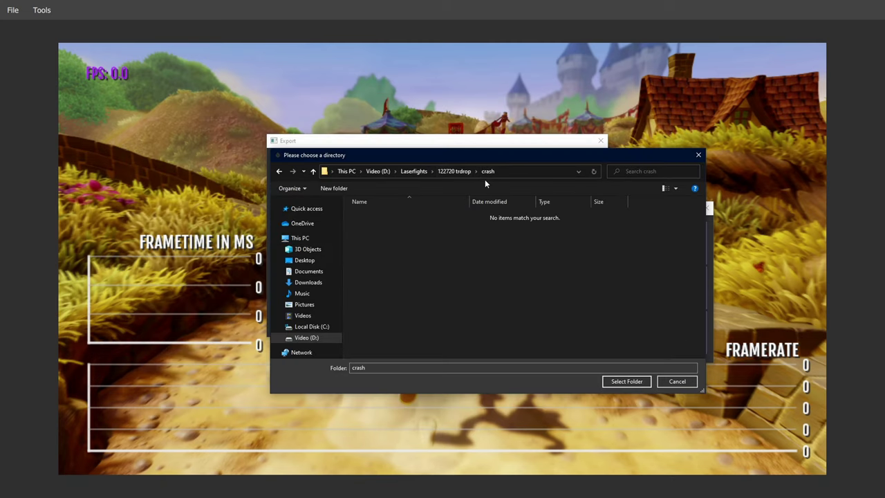
left_click(626, 381)
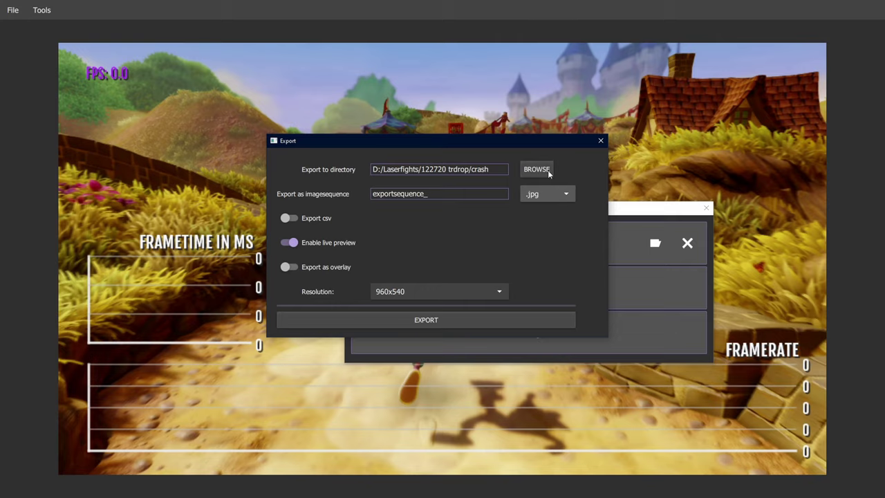
left_click_drag(270, 146, 537, 163)
left_click_drag(626, 159, 565, 151)
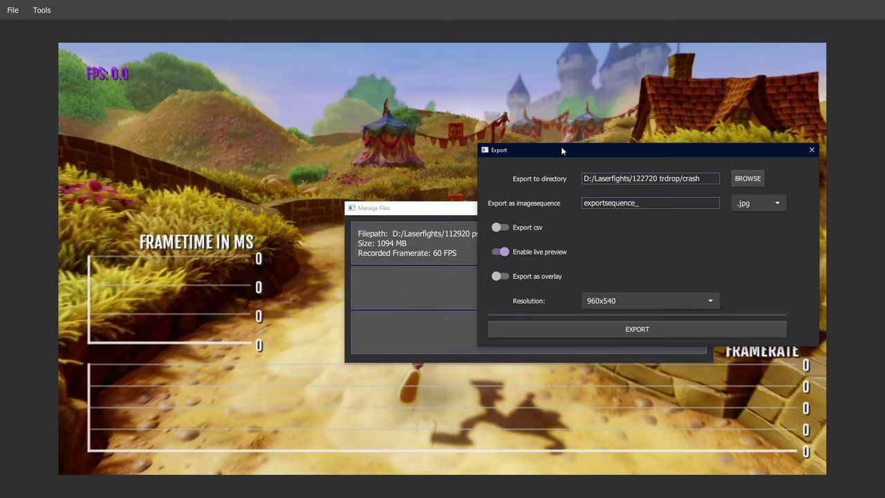
Step: Turn on overlay-only export, leaving csv framerate export switched off
left_click_drag(561, 150, 549, 145)
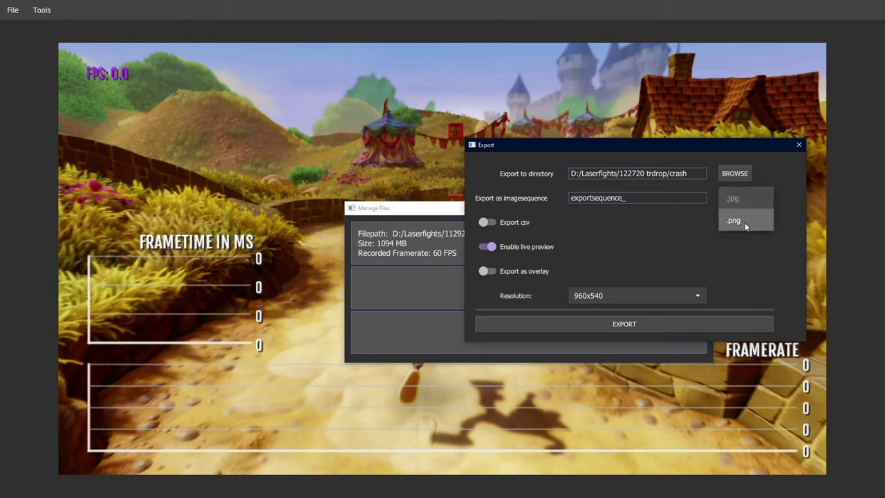
left_click(744, 222)
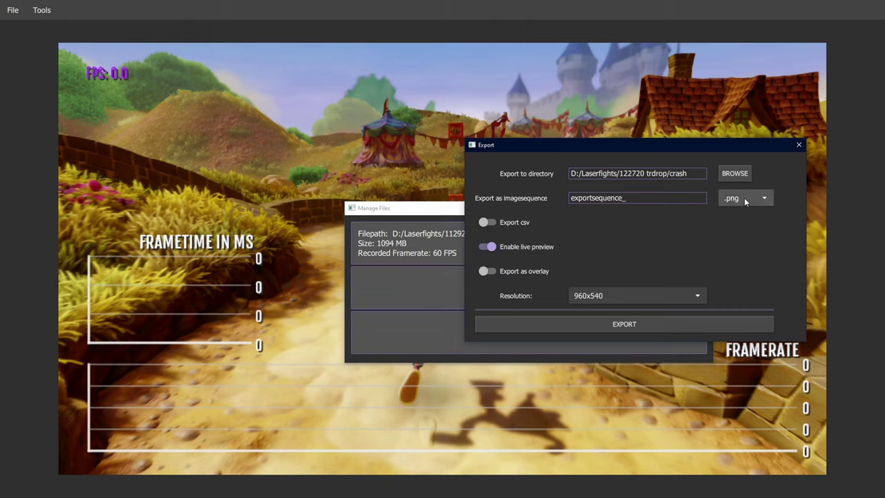
left_click(498, 225)
left_click(520, 222)
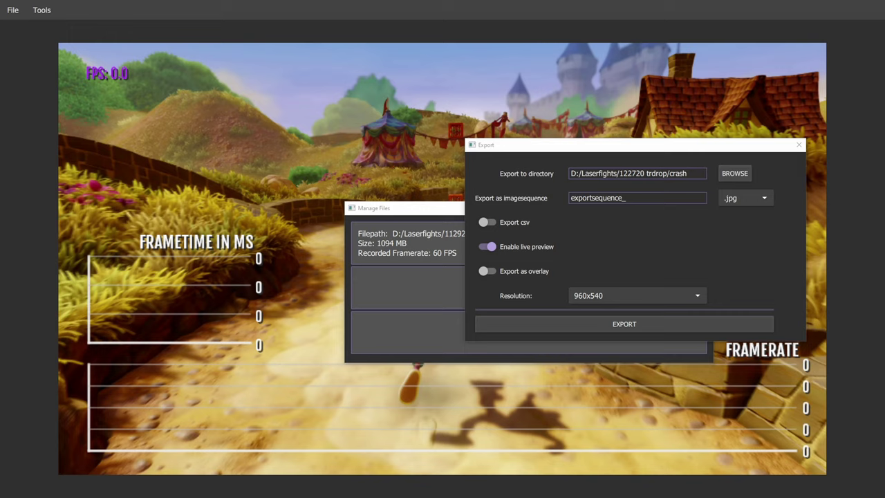
left_click(524, 243)
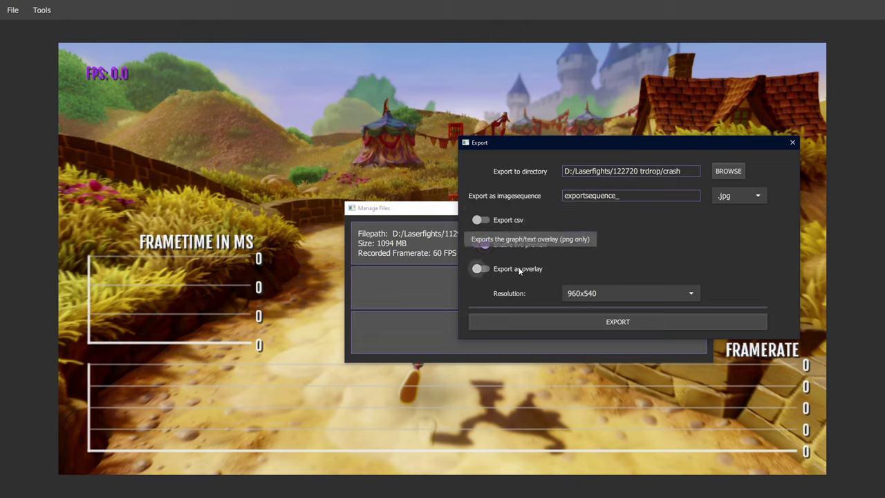
left_click(736, 196)
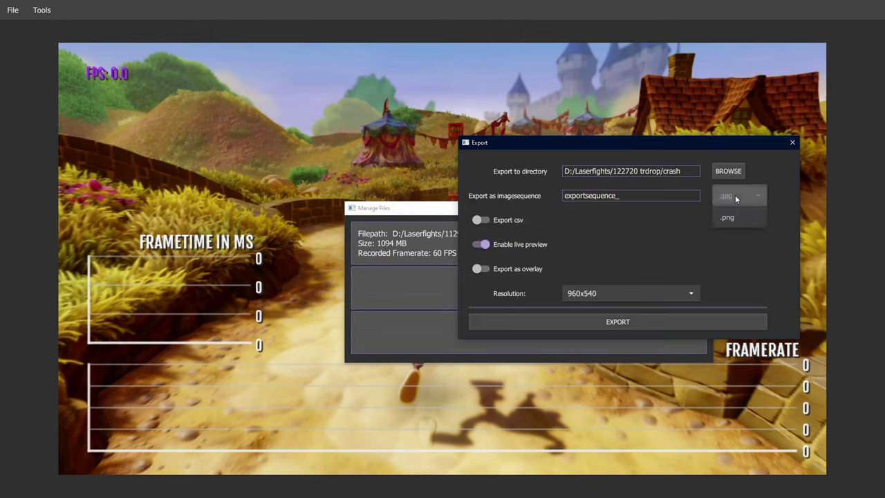
left_click(732, 217)
left_click(479, 269)
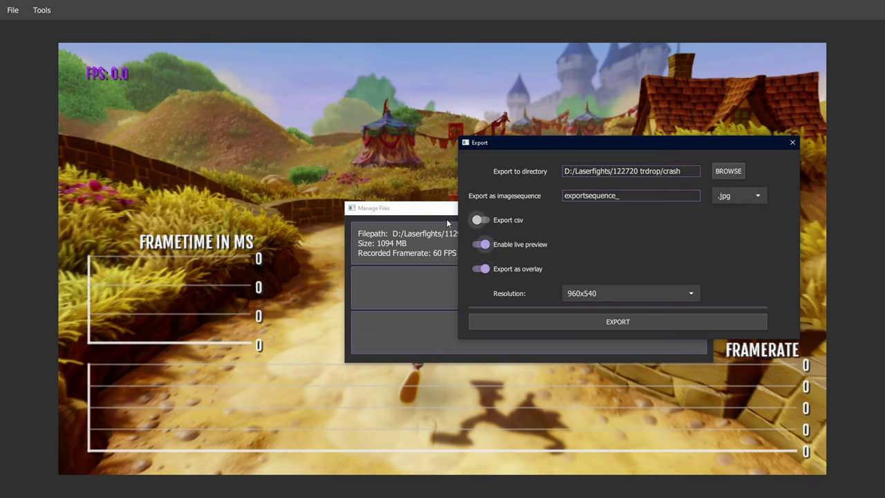
Step: Switch the export image format to .png and reposition the Export window
left_click_drag(428, 206, 0, 228)
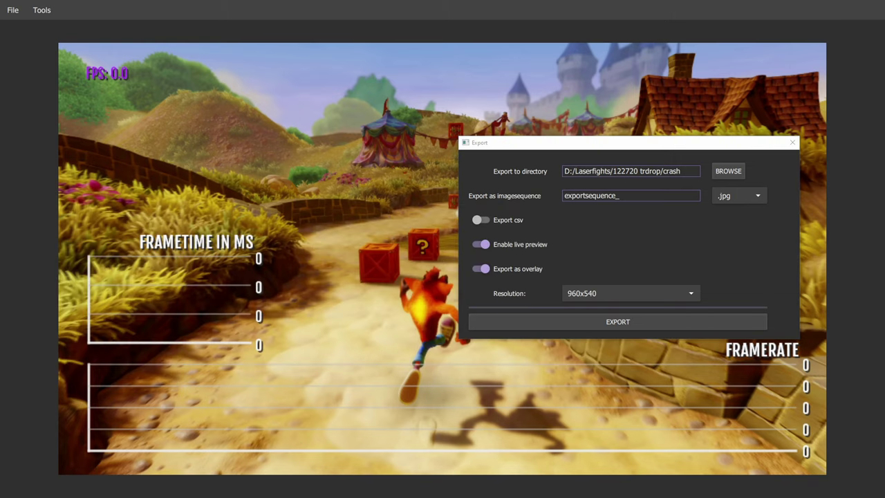
left_click_drag(483, 144, 451, 99)
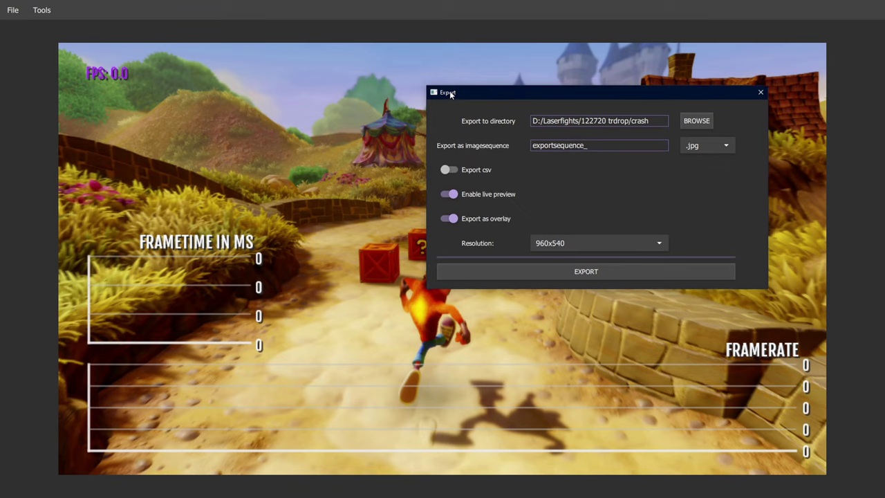
left_click(709, 150)
left_click(715, 170)
left_click_drag(600, 101, 600, 150)
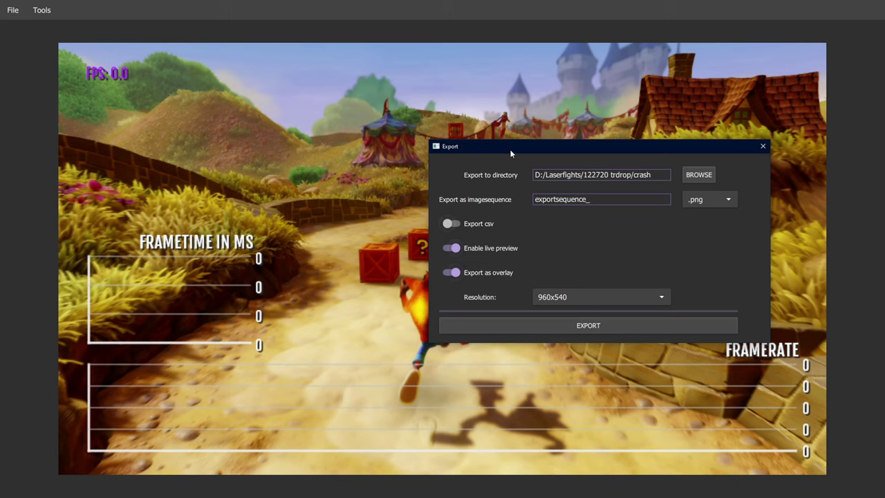
left_click_drag(510, 147, 545, 115)
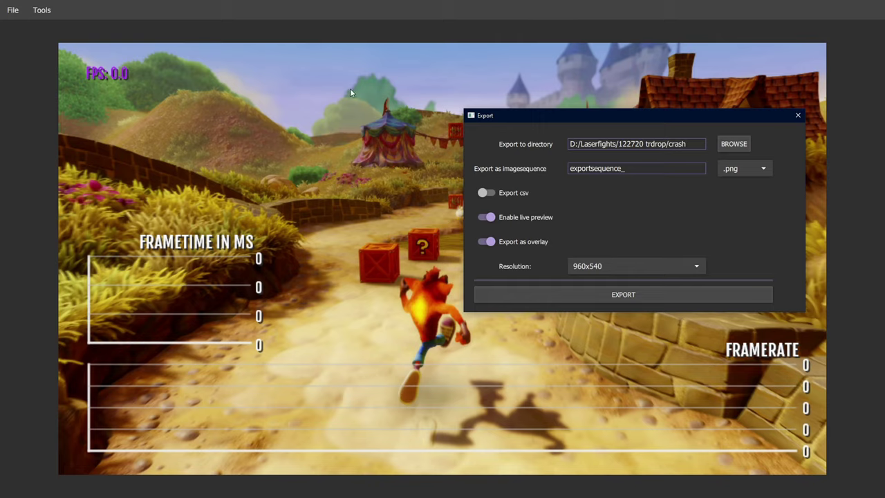
Step: Set the output resolution to 1920x1080 and start exporting the overlay sequence
left_click(628, 268)
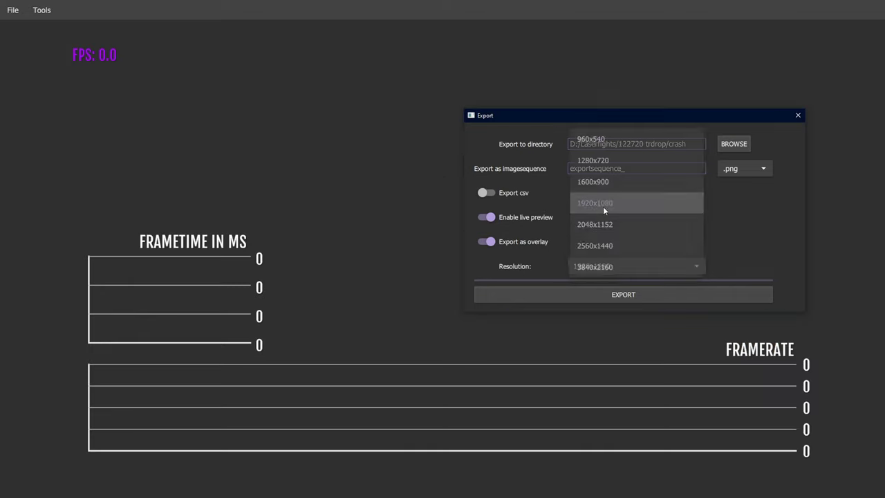
left_click(603, 206)
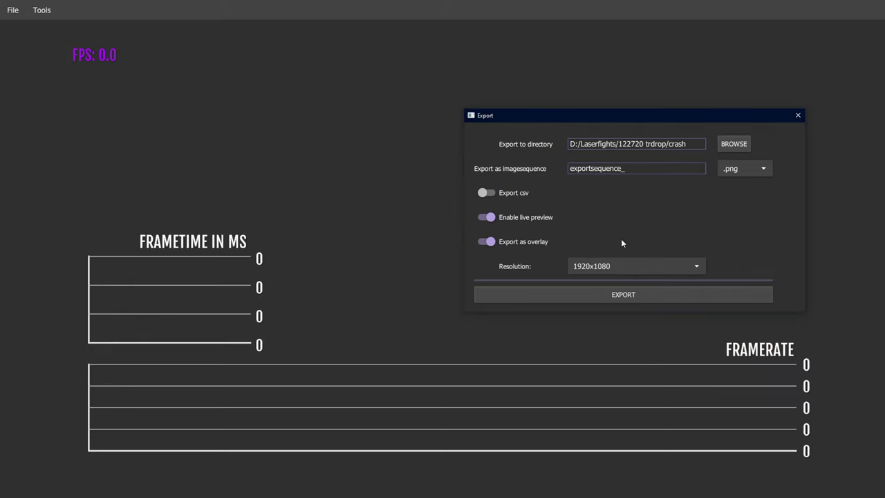
left_click(618, 263)
left_click(621, 269)
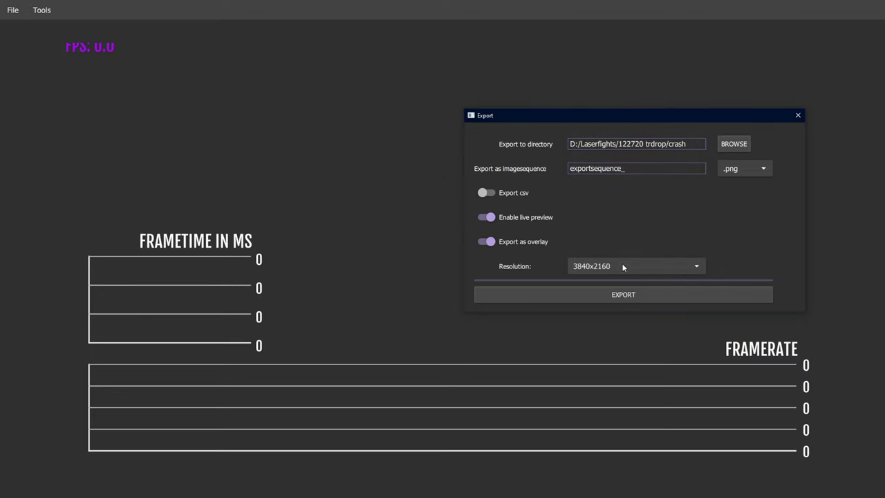
left_click(622, 268)
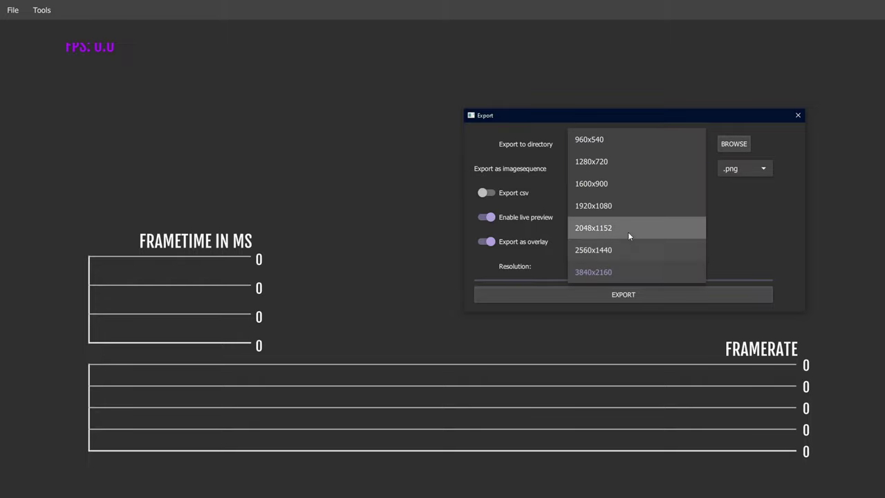
left_click(620, 208)
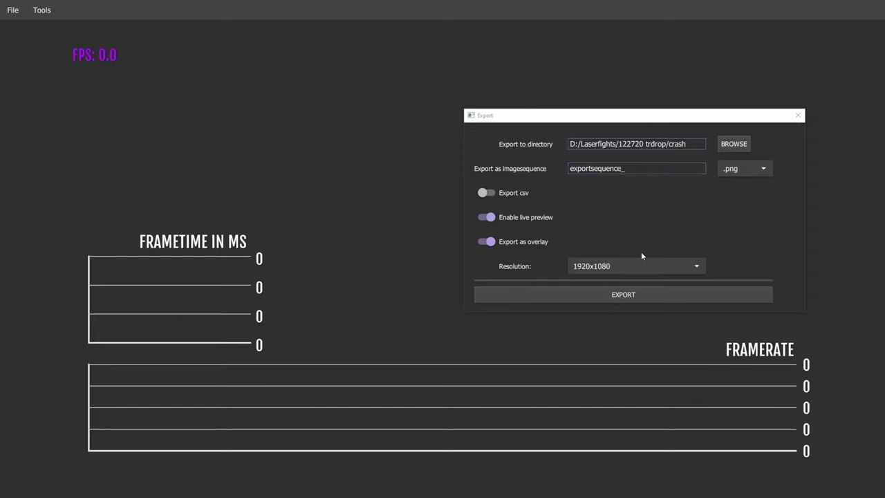
left_click(659, 295)
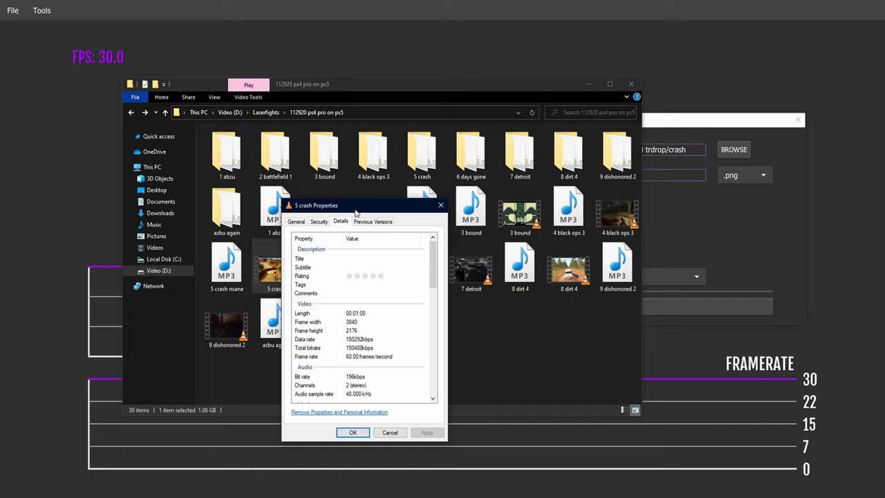
Step: Close the video's Properties, go to the crash export folder, and open the first PNG frame
left_click(518, 367)
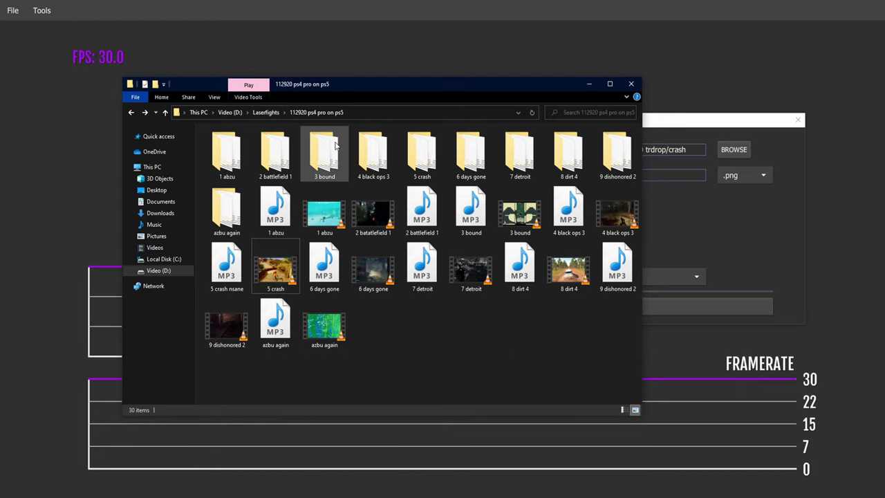
left_click(271, 113)
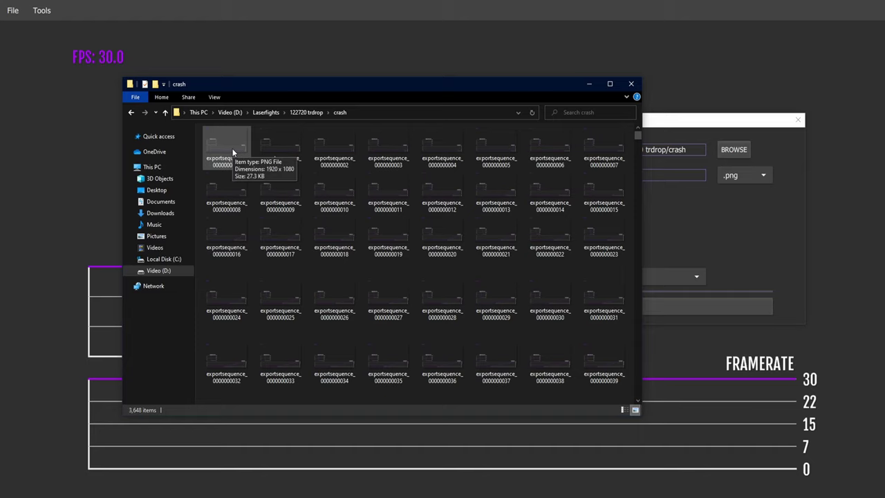
double_click(232, 148)
Step: Browse the exported FPS and frametime overlay frames, then return to the DaVinci Resolve project
key("Right")
key("Right")
key("Right")
key("Right")
key("Right")
key("Right")
key("Right")
key("Right")
key("Right")
key("Right")
key("Right")
key("Right")
key("Right")
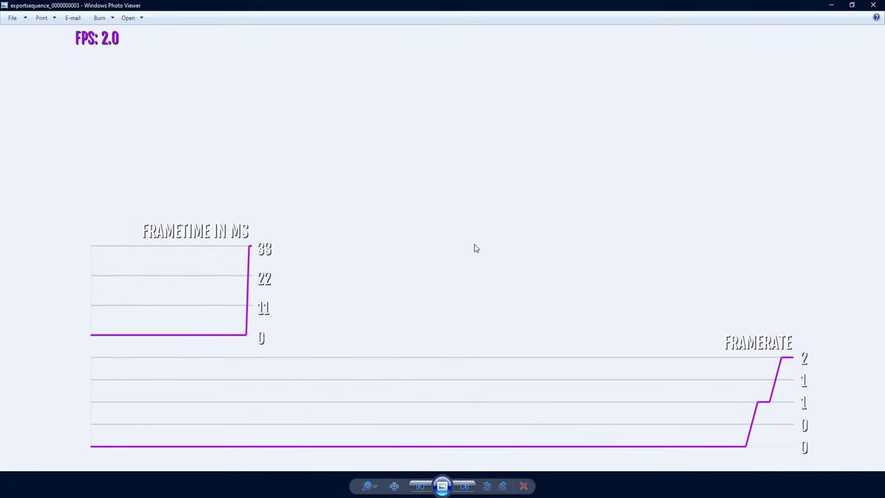
key("Right")
key("Right")
key("Right")
key("Right")
key("Right")
key("Right")
key("Right")
key("Right")
key("Right")
key("Right")
key("Right")
key("Right")
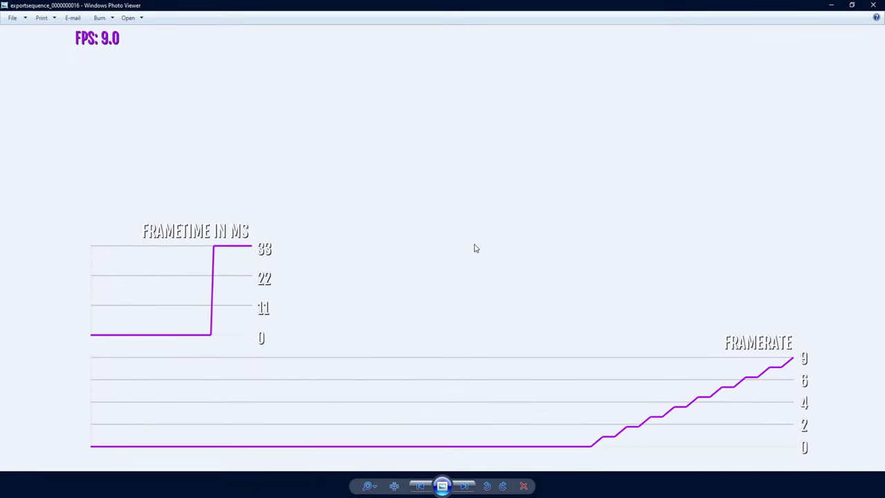
key("Right")
key("Right")
key("Right")
key("Right")
key("Right")
key("Right")
key("Right")
key("Right")
key("Right")
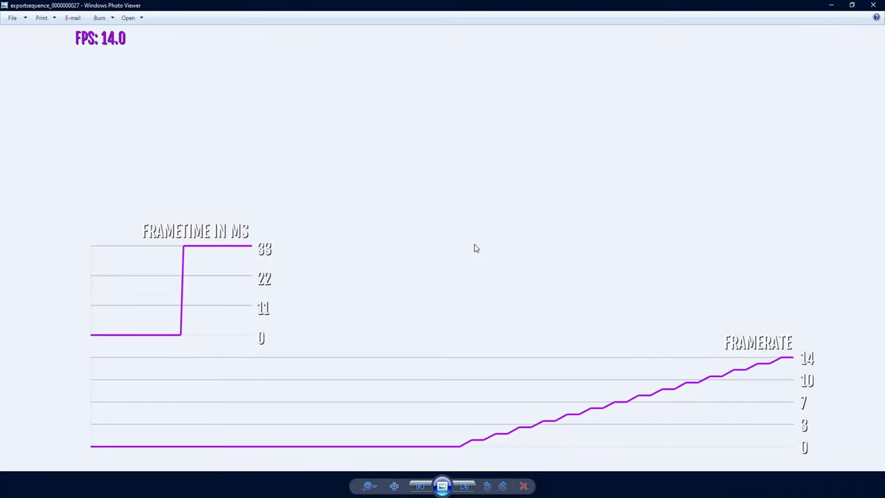
key("Right")
key("Right")
key("Right")
key("Right")
key("Right")
key("Right")
key("Right")
key("Right")
key("Right")
key("Right")
key("Right")
key("Right")
key("Right")
key("Right")
key("Right")
key("Right")
key("Right")
key("Right")
key("Right")
key("Right")
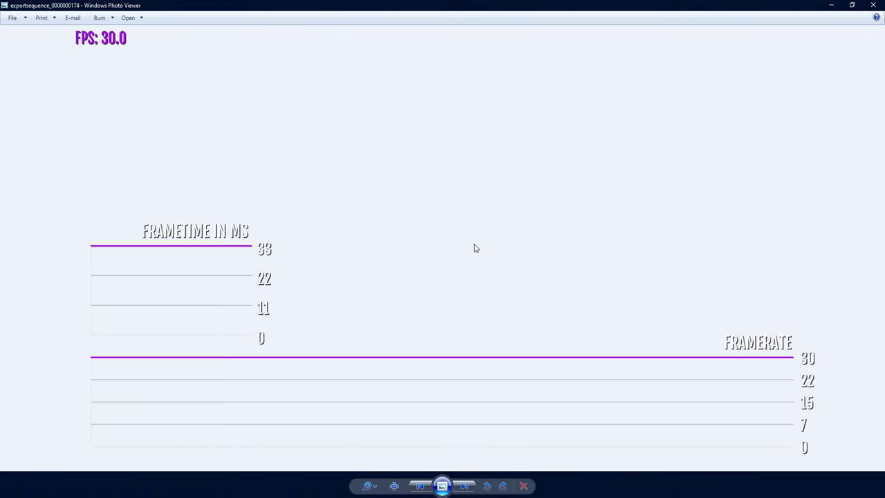
key("Right")
key("Right")
key("Right")
key("Right")
key("Right")
key("Right")
key("Right")
key("Right")
key("Right")
key("Right")
key("Right")
key("Right")
key("Right")
key("Right")
key("Right")
key("Right")
key("Right")
key("Right")
key("Right")
key("Right")
key("Right")
key("Right")
key("Right")
key("Left")
key("Left")
key("Left")
key("Left")
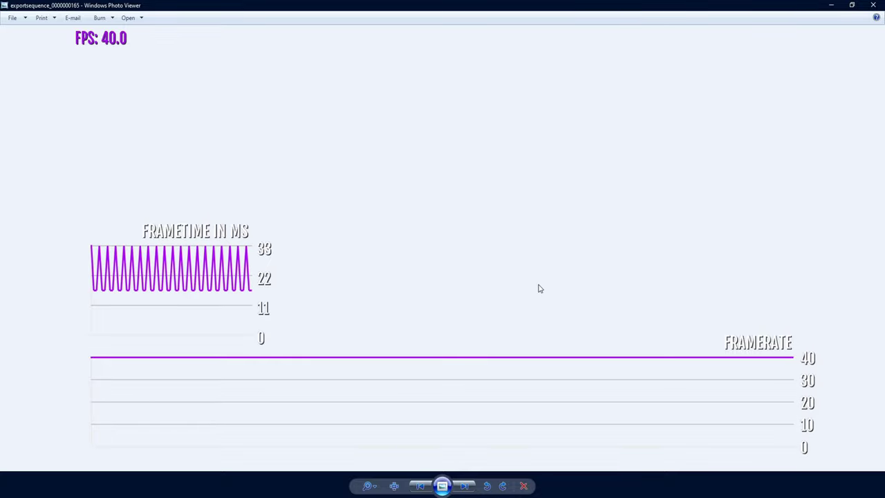
key("Right")
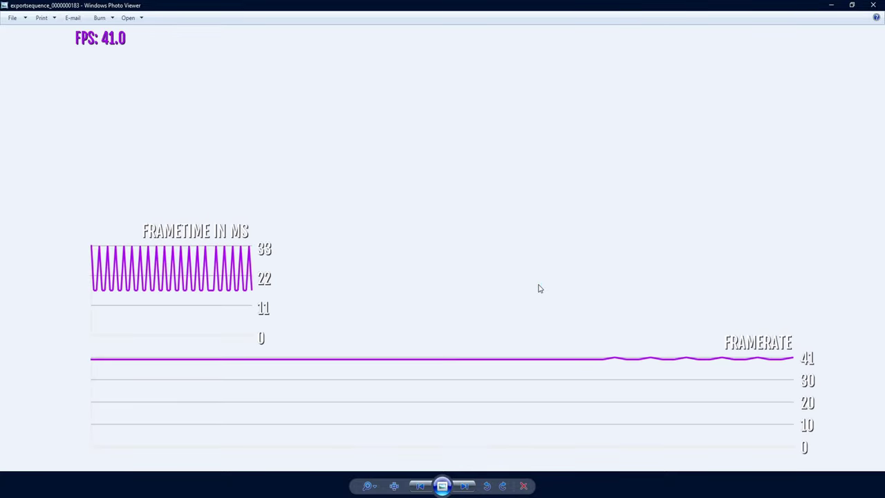
key("Right")
key("Right")
key("Right")
key("Right")
key("Right")
key("Right")
key("Right")
key("Right")
key("Right")
key("Right")
key("Right")
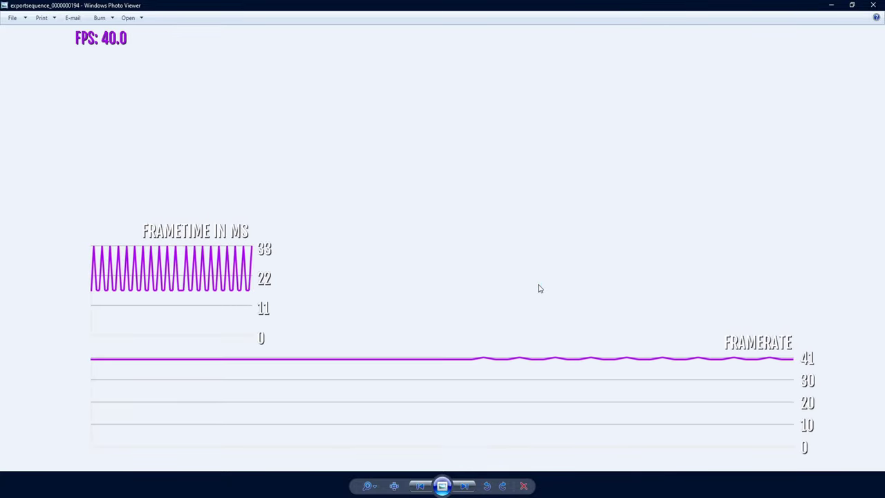
key("Right")
key("Right")
key("Right")
key("Right")
key("Right")
key("Right")
key("Right")
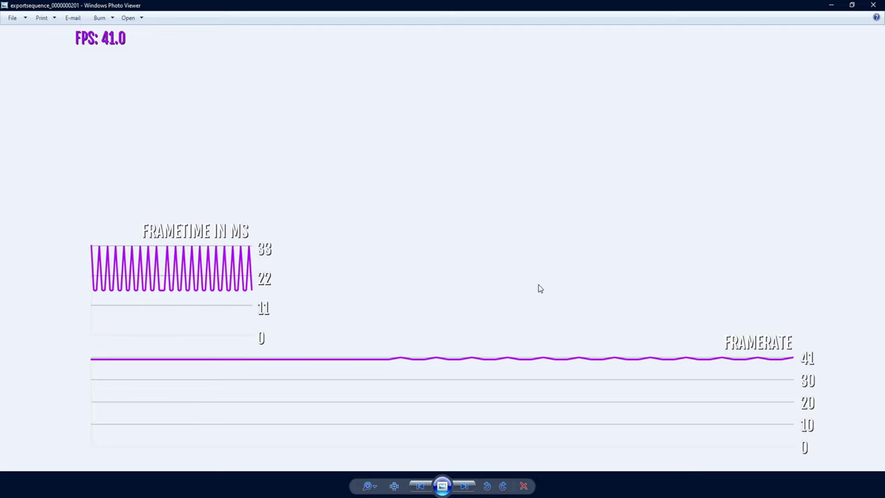
key("Right")
key("Right")
key("Right")
key("Right")
key("Right")
key("Right")
key("Right")
key("Right")
key("Right")
key("Right")
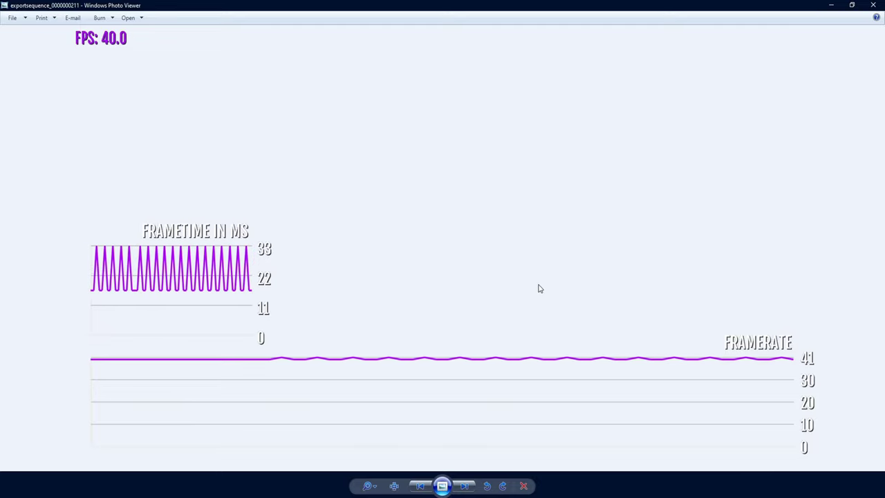
key("Right")
key("Right")
key("Right")
key("Right")
key("Right")
key("Right")
key("Right")
key("Right")
key("Right")
key("Right")
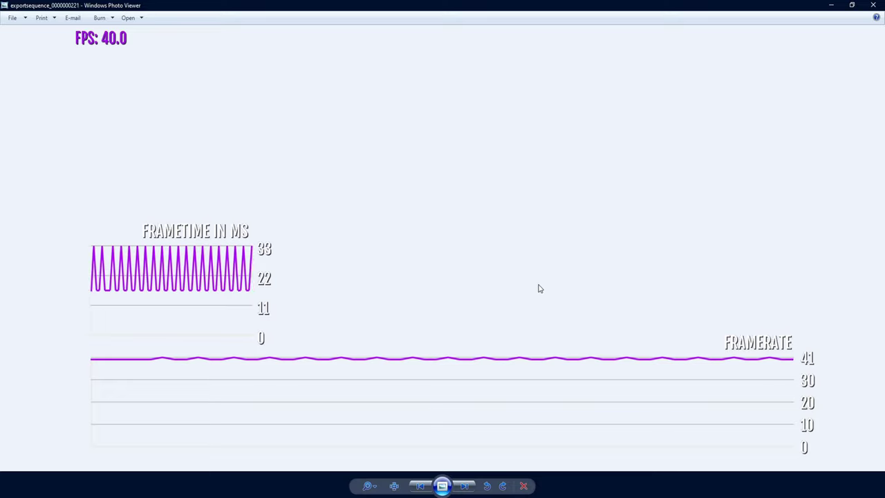
key("Right")
key("Right")
key("Right")
key("Right")
key("Right")
key("Right")
key("Right")
key("Right")
key("Right")
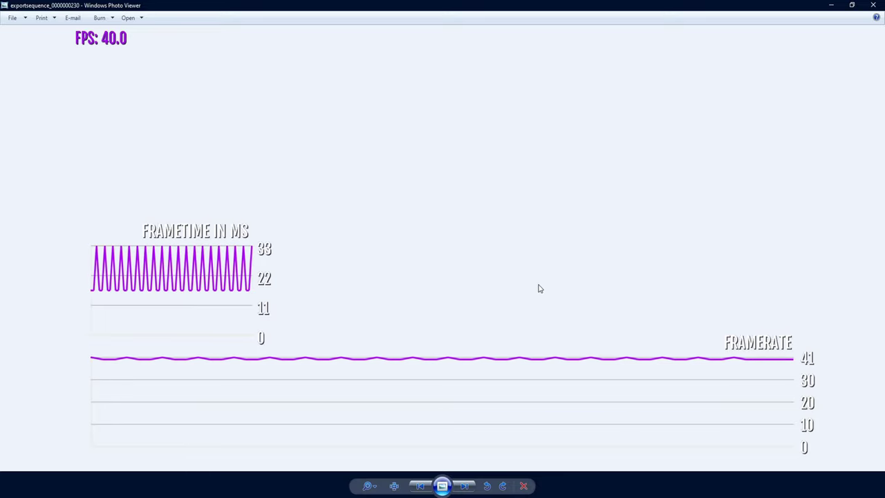
key("Right")
key("Right")
key("Right")
key("Right")
key("Right")
key("Right")
key("Right")
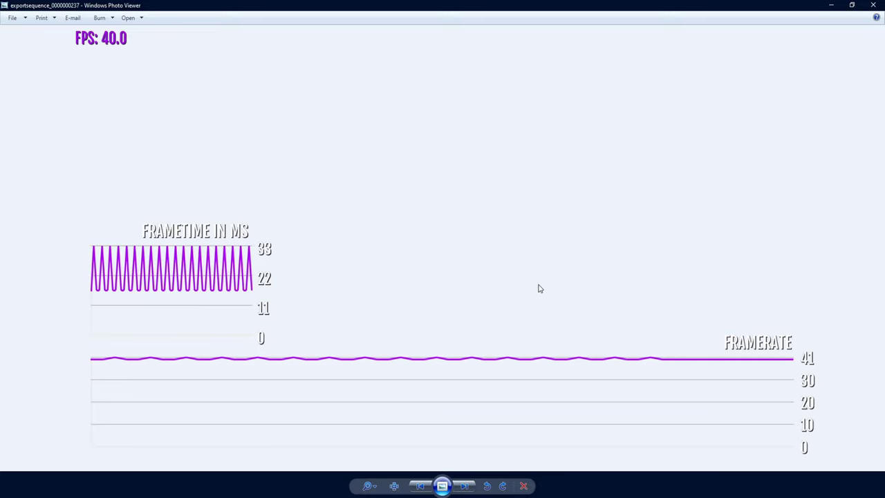
key("Right")
key("Right")
key("Right")
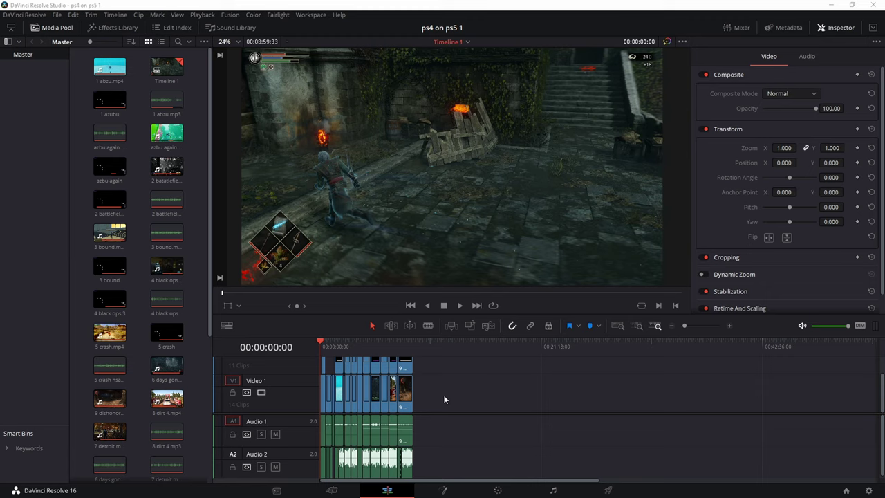
Step: Zoom Timeline 1 and place the playhead at 00:01:24:12 in the abzu clip
scroll(438, 391, "up", 5)
scroll(455, 391, "down", 2)
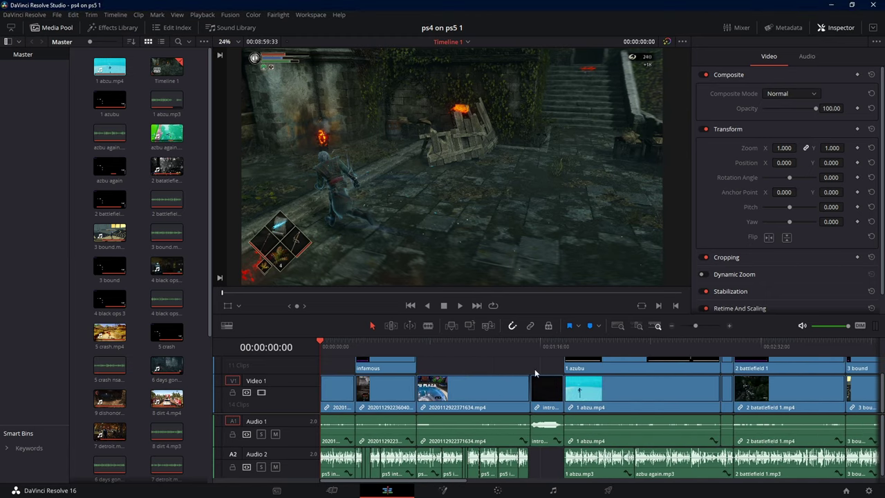
left_click(564, 345)
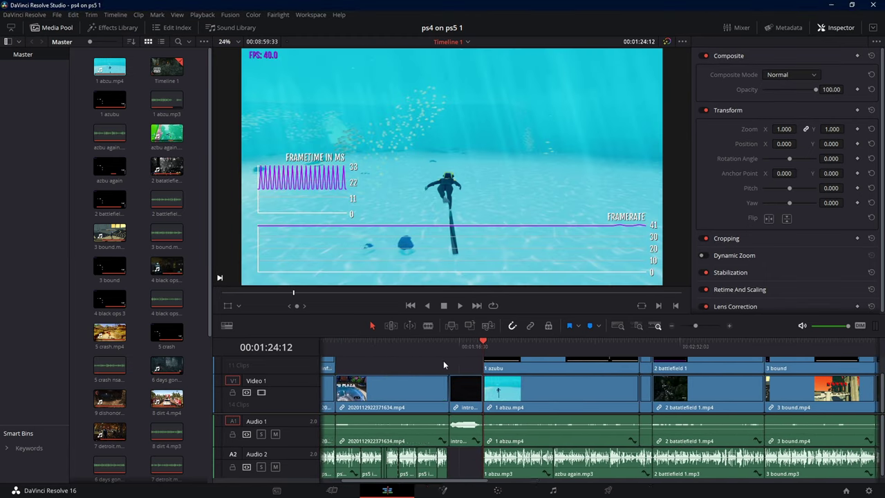
scroll(456, 353, "right", 3)
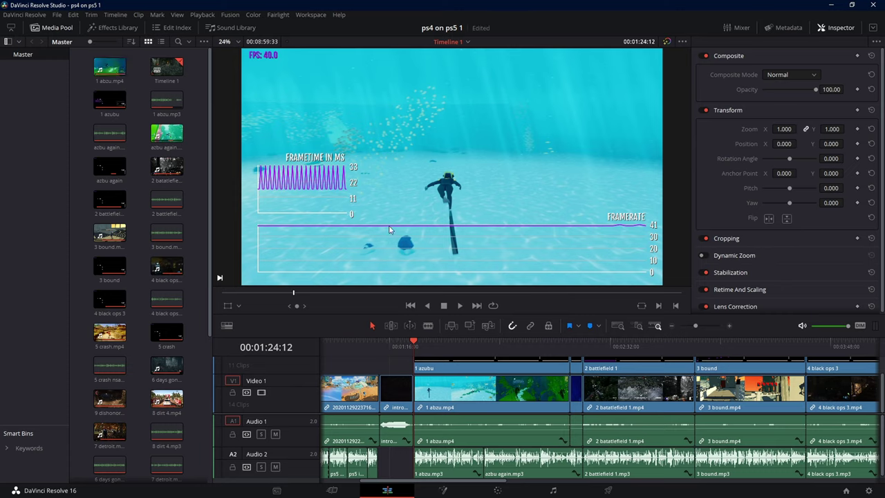
scroll(194, 339, "down", 5)
scroll(197, 345, "up", 5)
Step: Import all 3,648 exportsequence frames from the 122720 trdrop crash folder into the Media Pool
key("super+e")
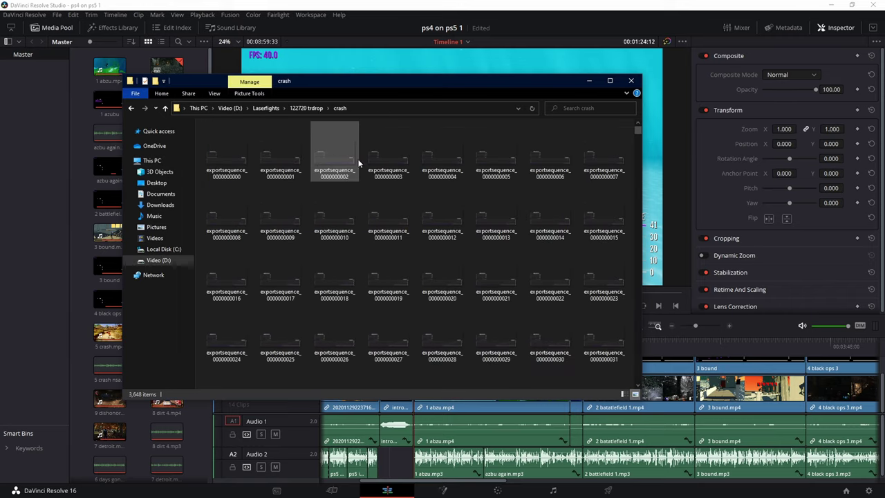
left_click_drag(334, 84, 412, 84)
key("ctrl+a")
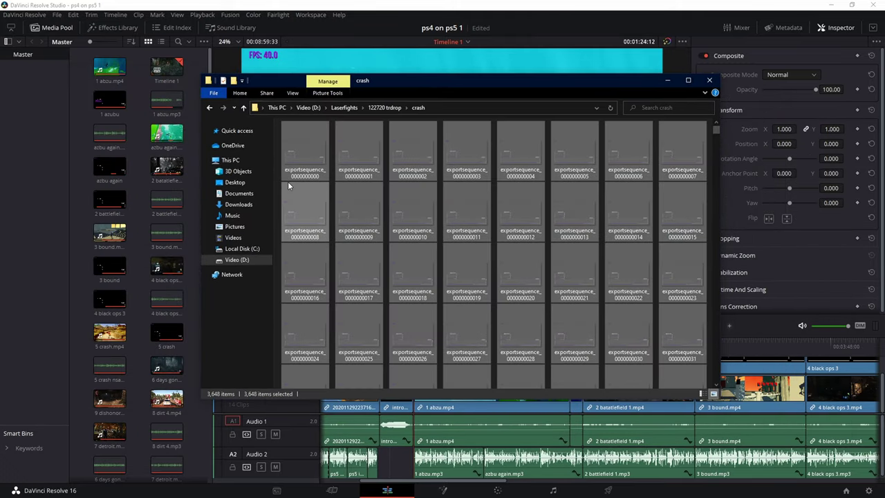
left_click_drag(311, 164, 137, 165)
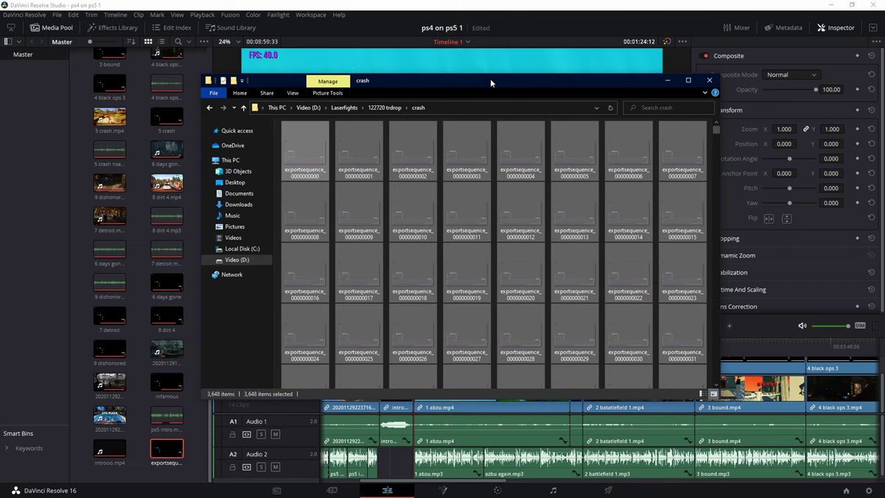
left_click(709, 80)
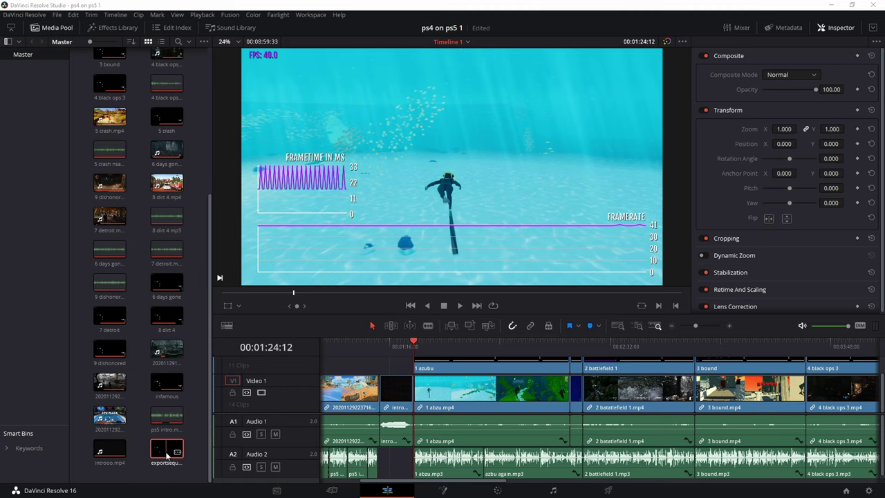
Step: Set the playhead to 00:02:38:31 and drag the overlay sequence onto a new track above gameplay
left_click(629, 344)
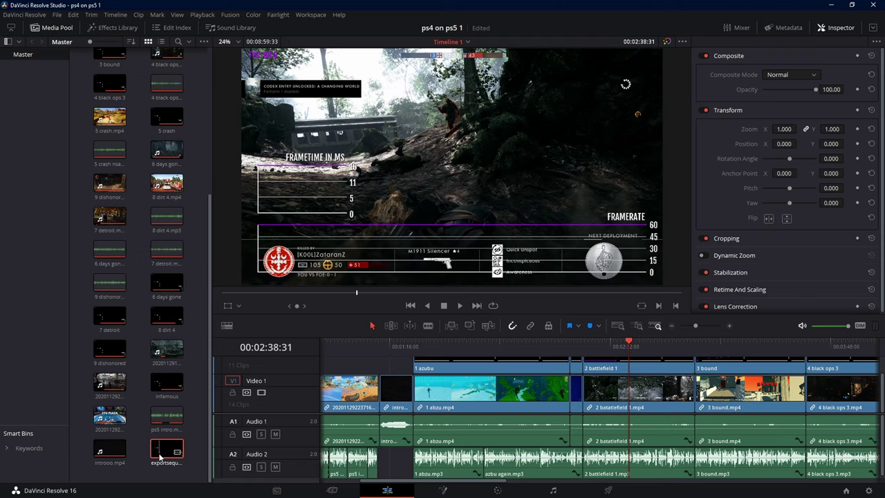
left_click_drag(160, 457, 734, 390)
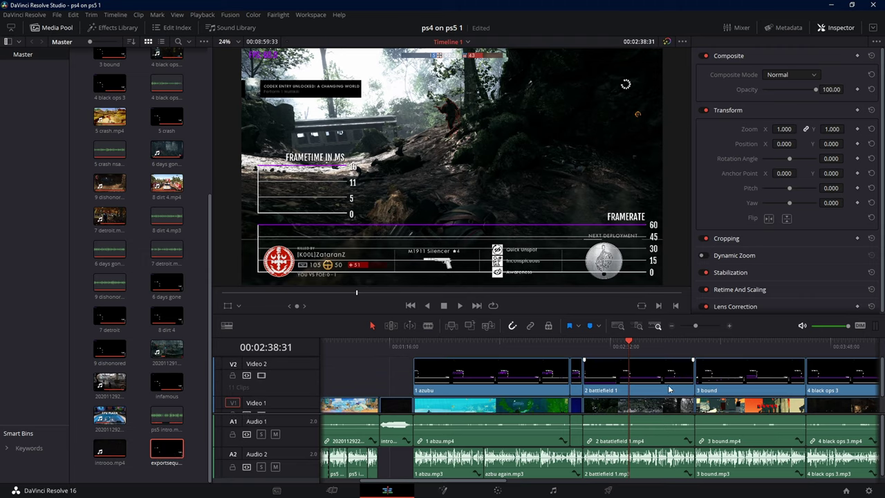
Step: Drag the exportsequence overlay clip into place on the Video 2 track
left_click_drag(670, 390, 170, 460)
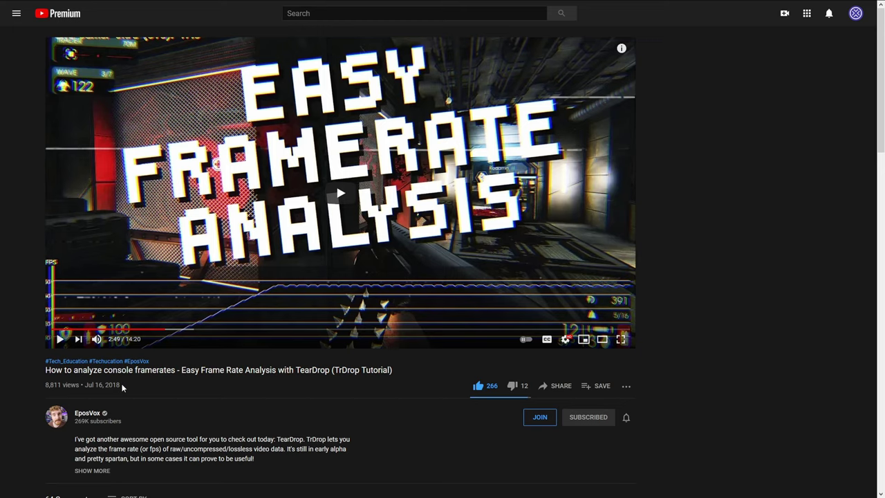
Step: Start playback of the 'How to analyze console framerates' TrDrop tutorial
left_click(61, 339)
Step: Mute the tutorial and pause it at 3:51 on the trdrop config file
left_click(96, 339)
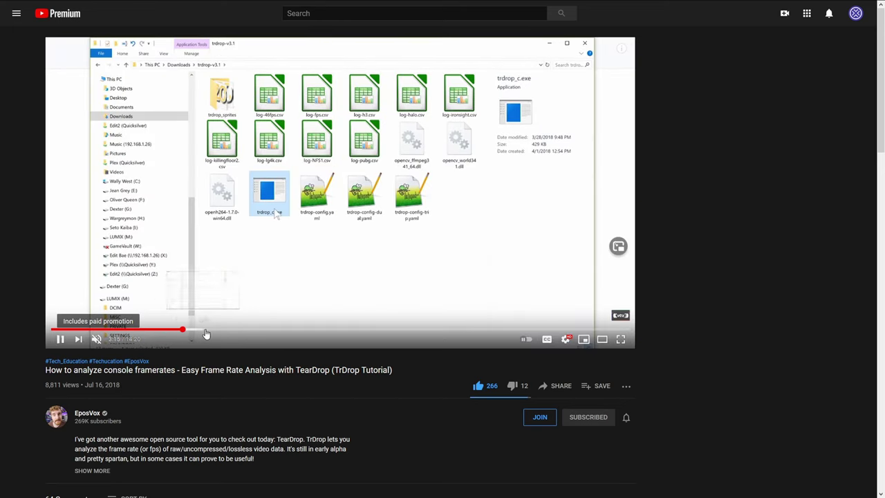
key("space")
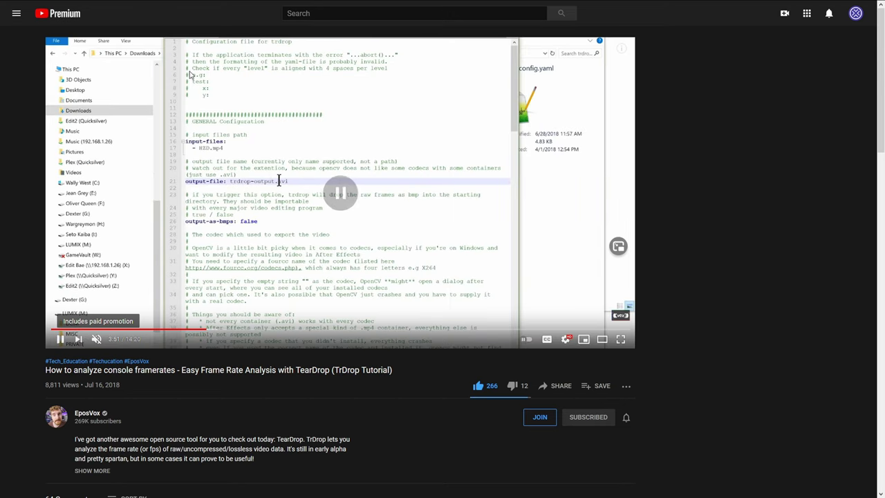